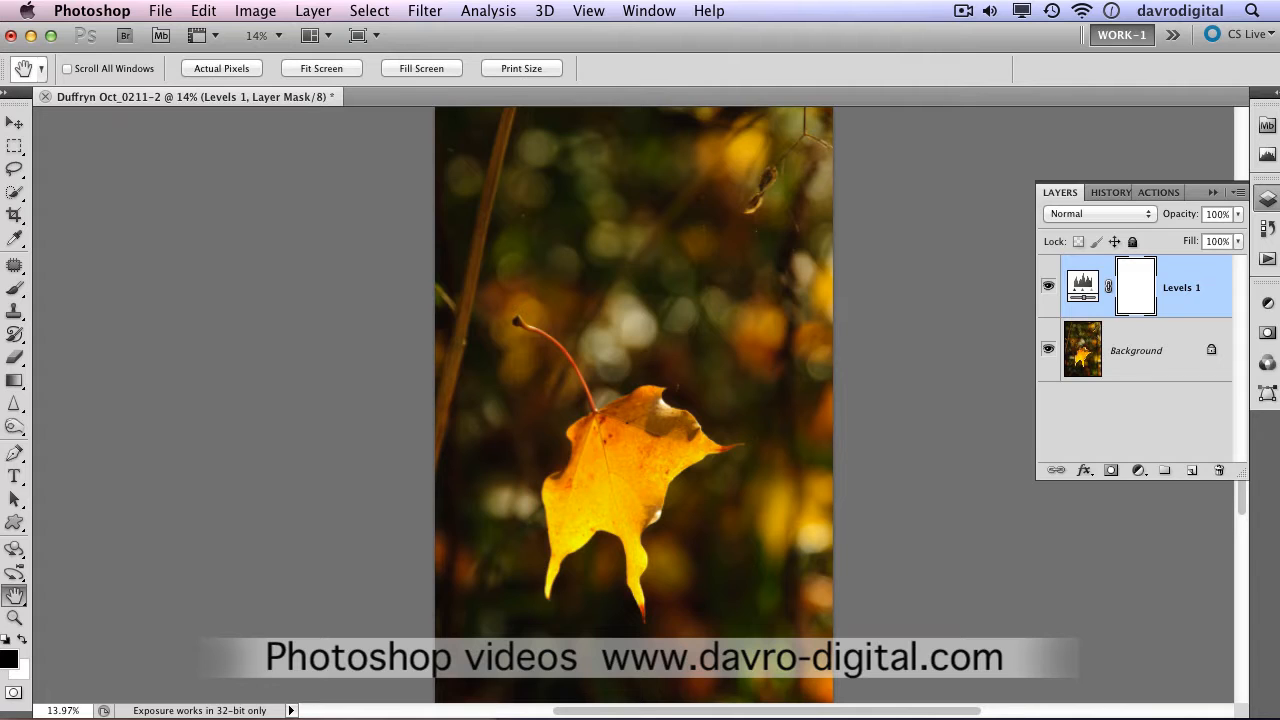
Try a Vibrance adjustment layer with Vibrance +37 and Saturation +13, and delete it
{"action": "left_click", "coordinate": [1139, 472]}
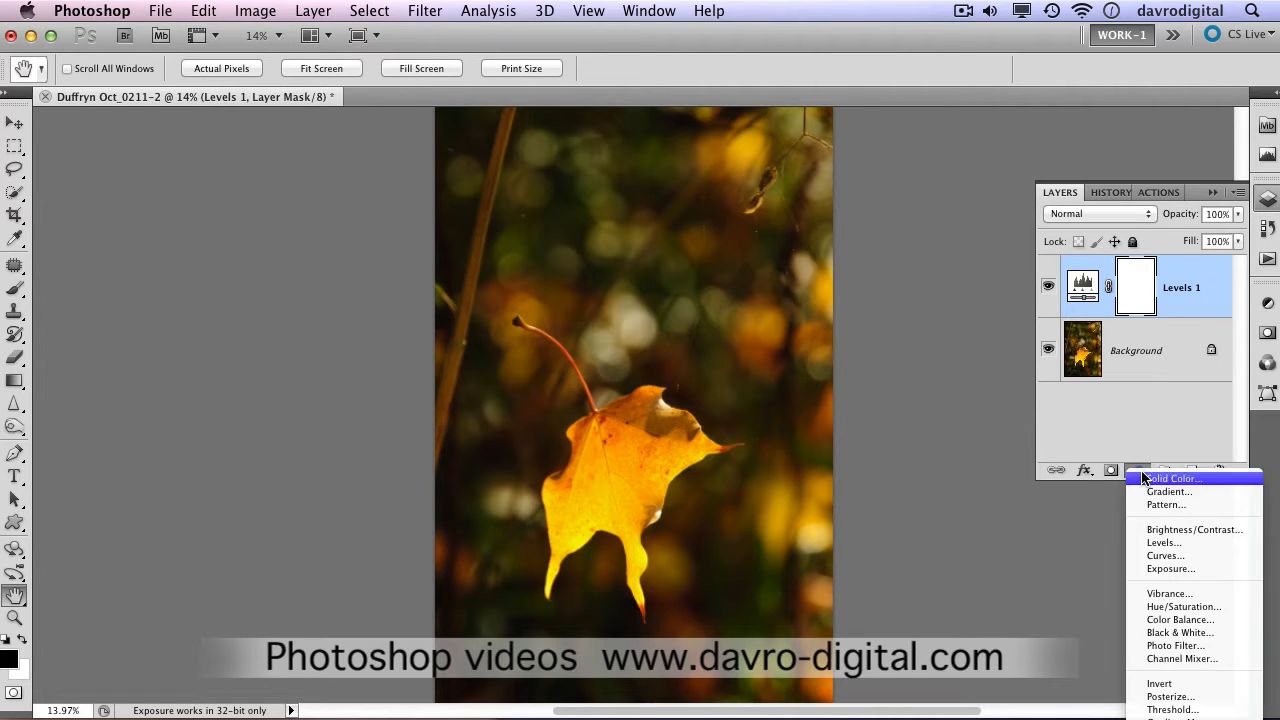
{"action": "left_click", "coordinate": [1166, 594]}
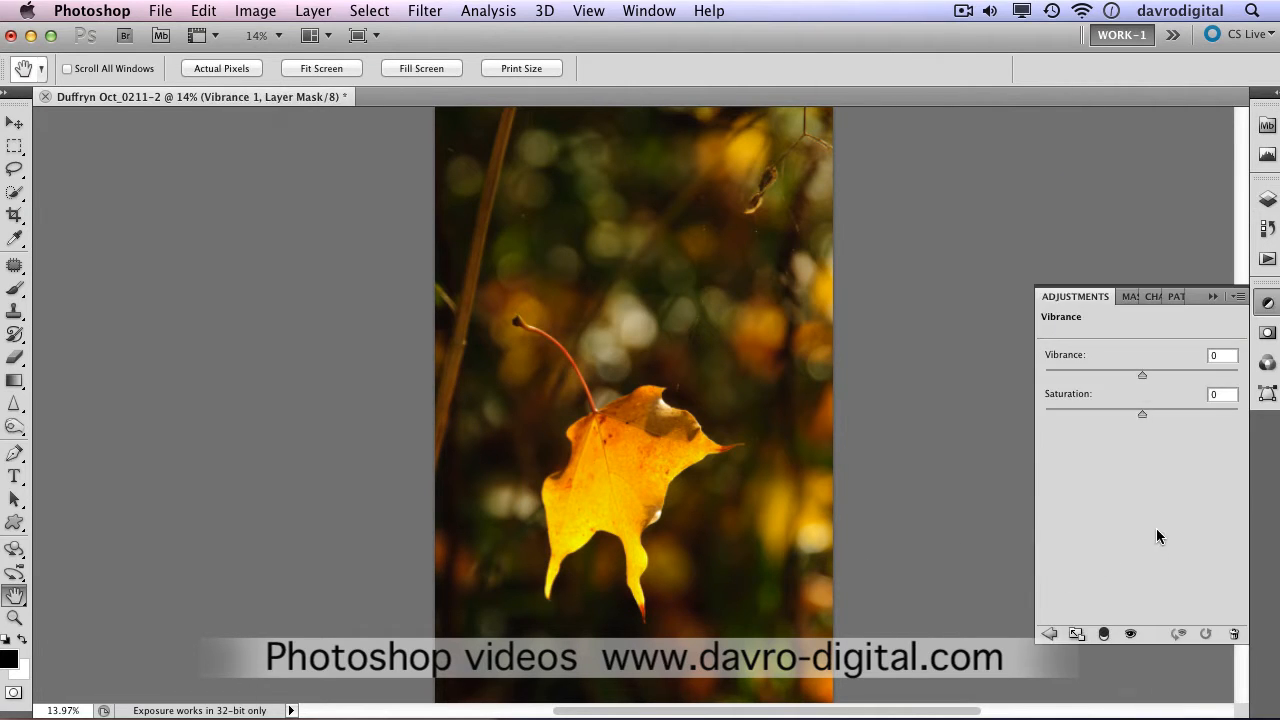
{"action": "left_click_drag", "start_coordinate": [1140, 377], "coordinate": [1177, 376]}
{"action": "left_click_drag", "start_coordinate": [1142, 410], "coordinate": [1154, 412]}
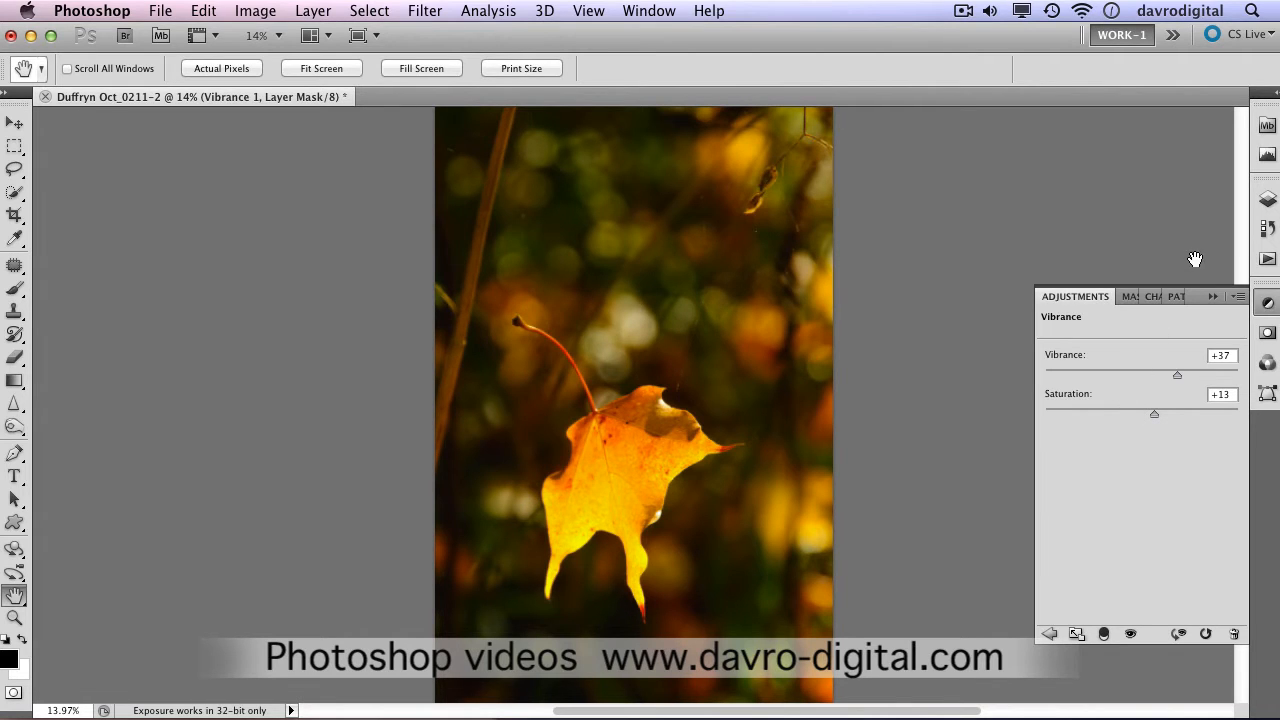
{"action": "left_click", "coordinate": [1267, 199]}
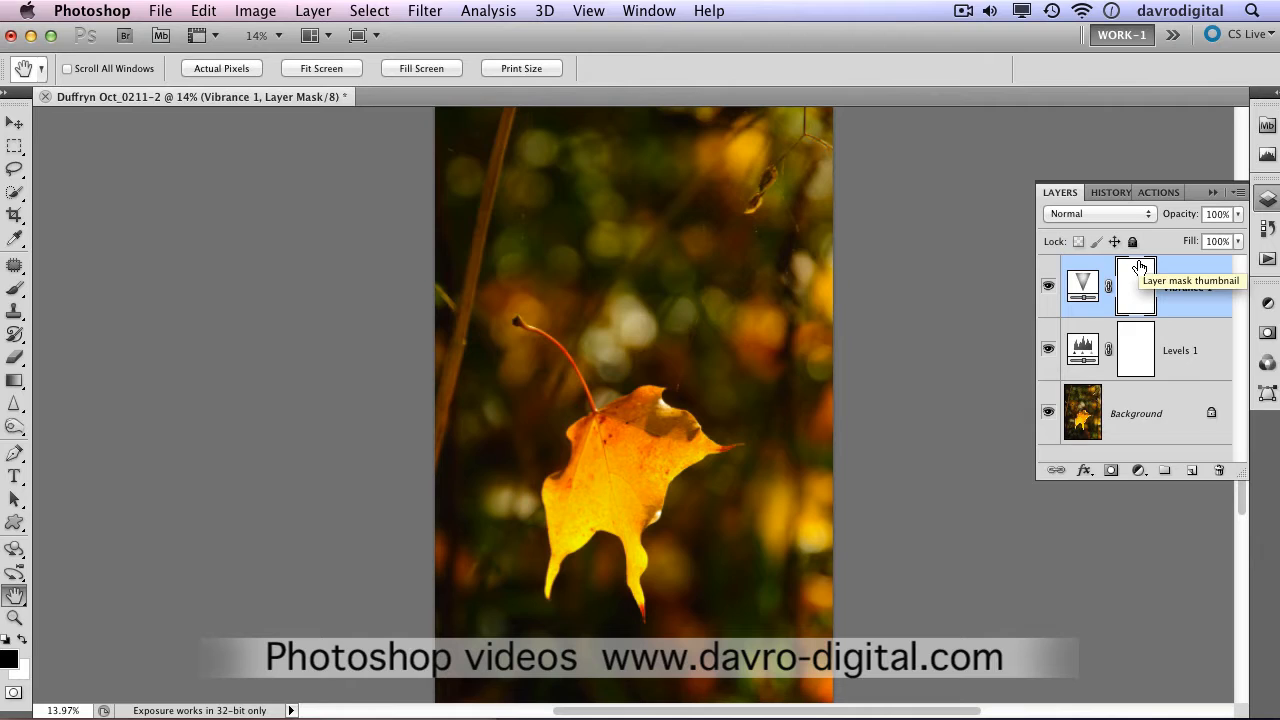
{"action": "key", "text": "BackSpace"}
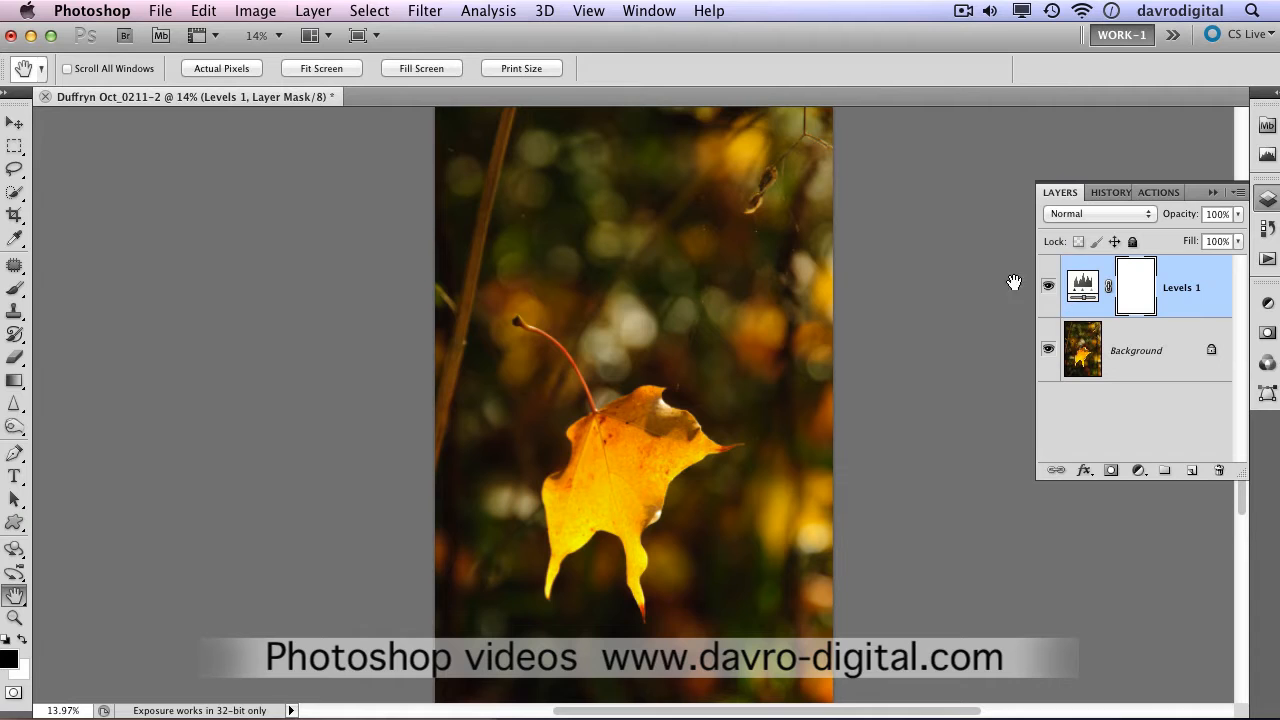
Duplicate the image as "Duffryn Oct_0211-2 copy" with merged layers only
{"action": "left_click", "coordinate": [253, 12]}
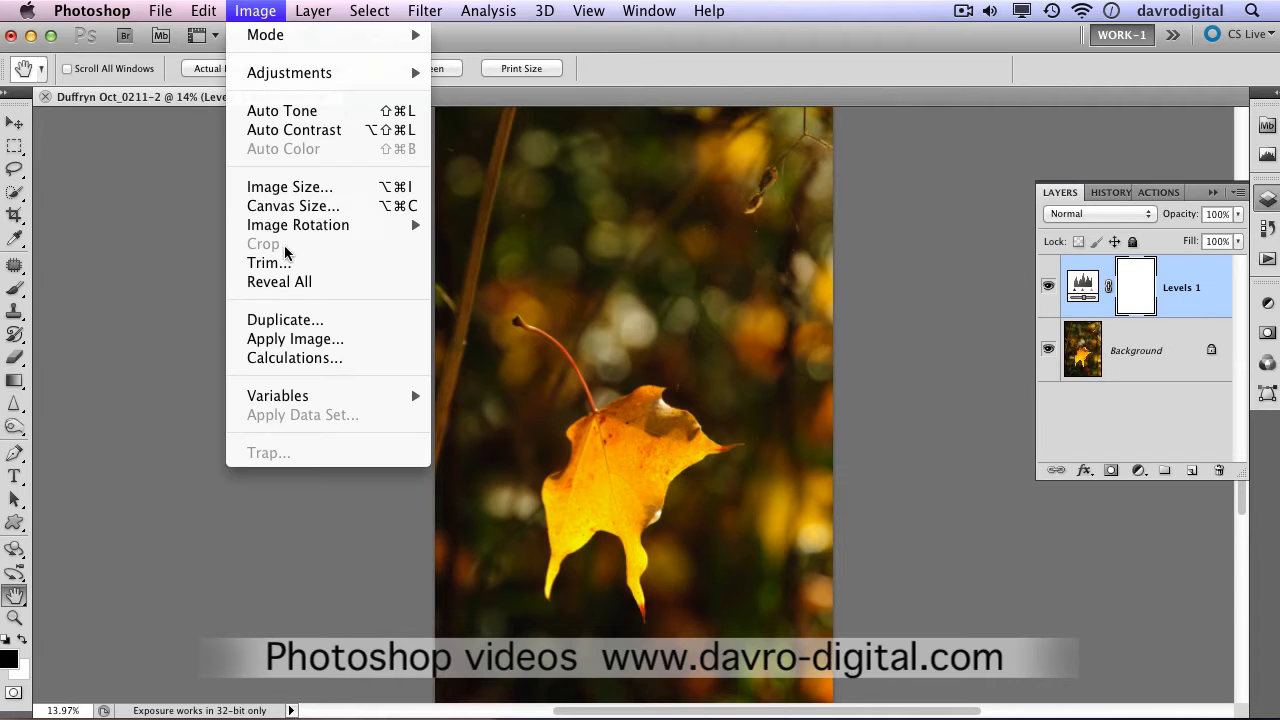
{"action": "left_click", "coordinate": [288, 326]}
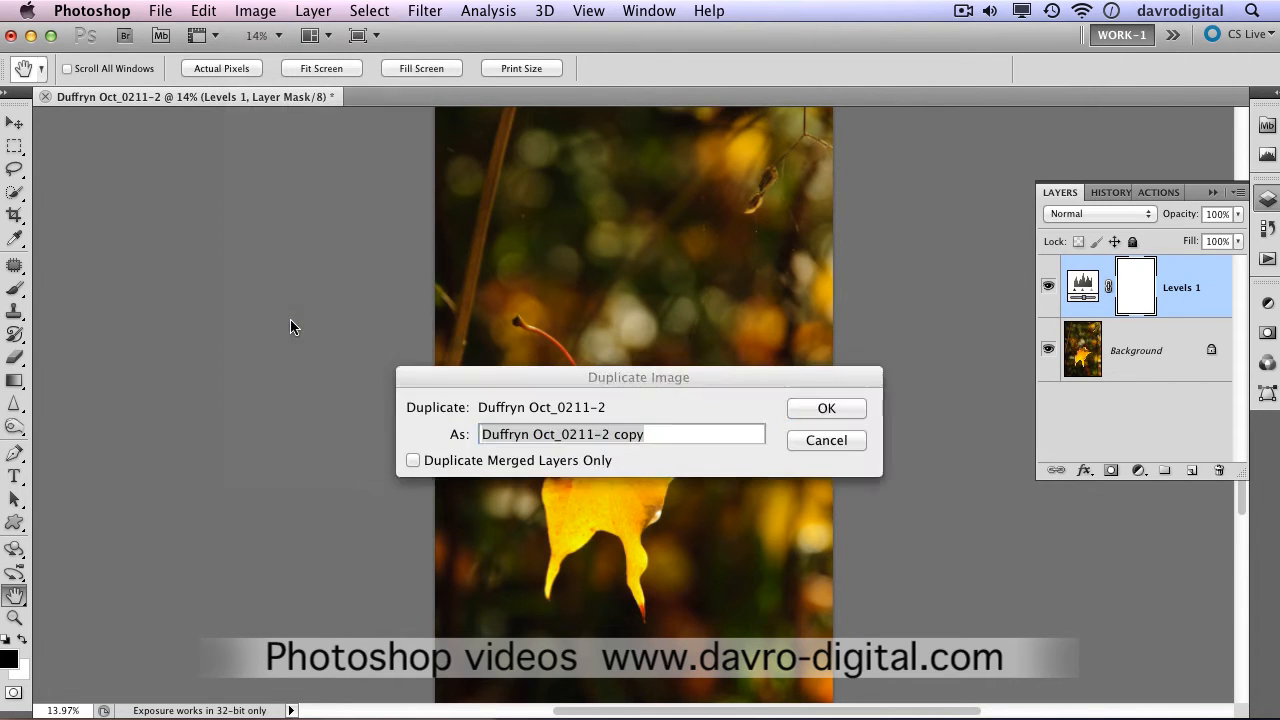
{"action": "left_click", "coordinate": [414, 461]}
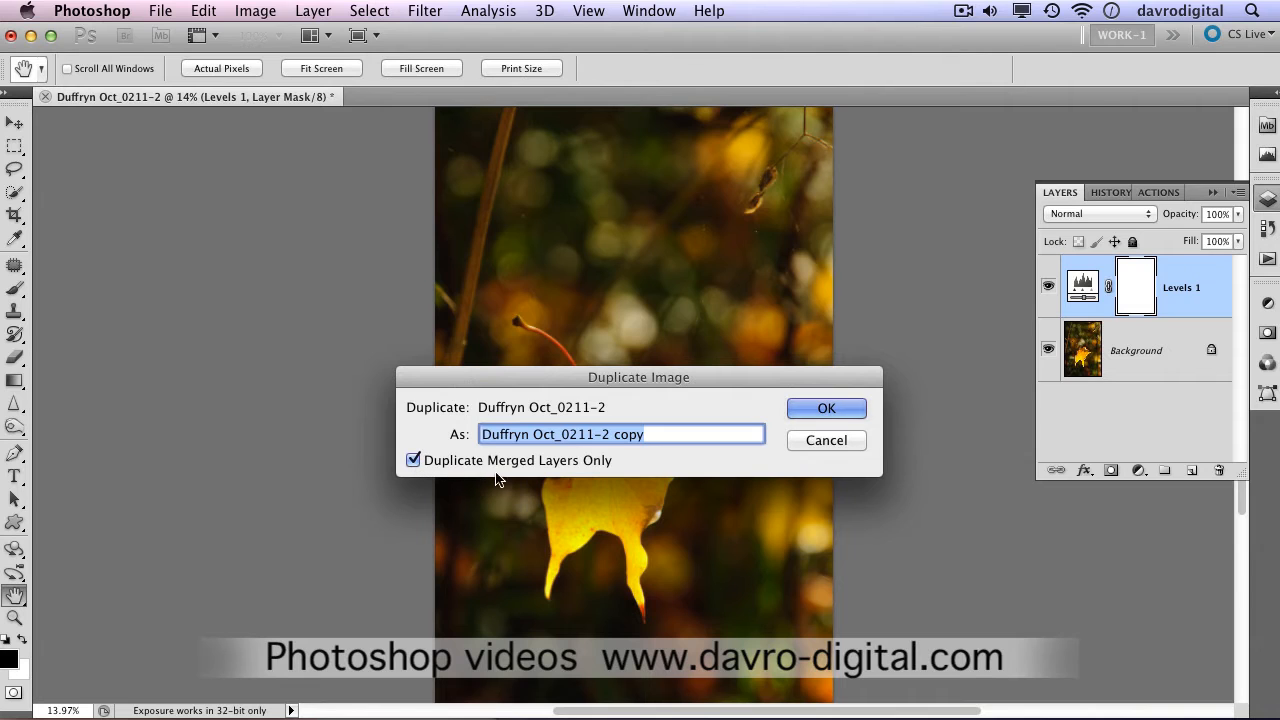
{"action": "left_click", "coordinate": [796, 410]}
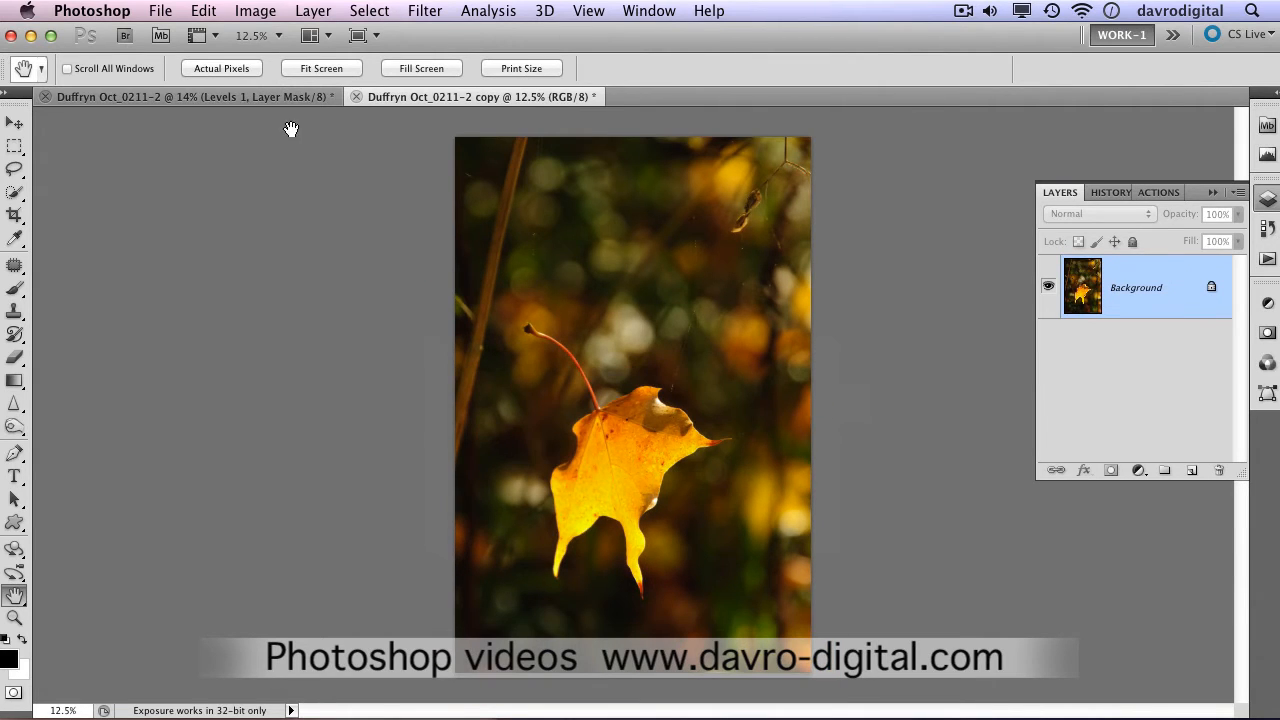
Compare the original with the flattened duplicate and convert the duplicate to Lab Color mode
{"action": "left_click", "coordinate": [292, 98]}
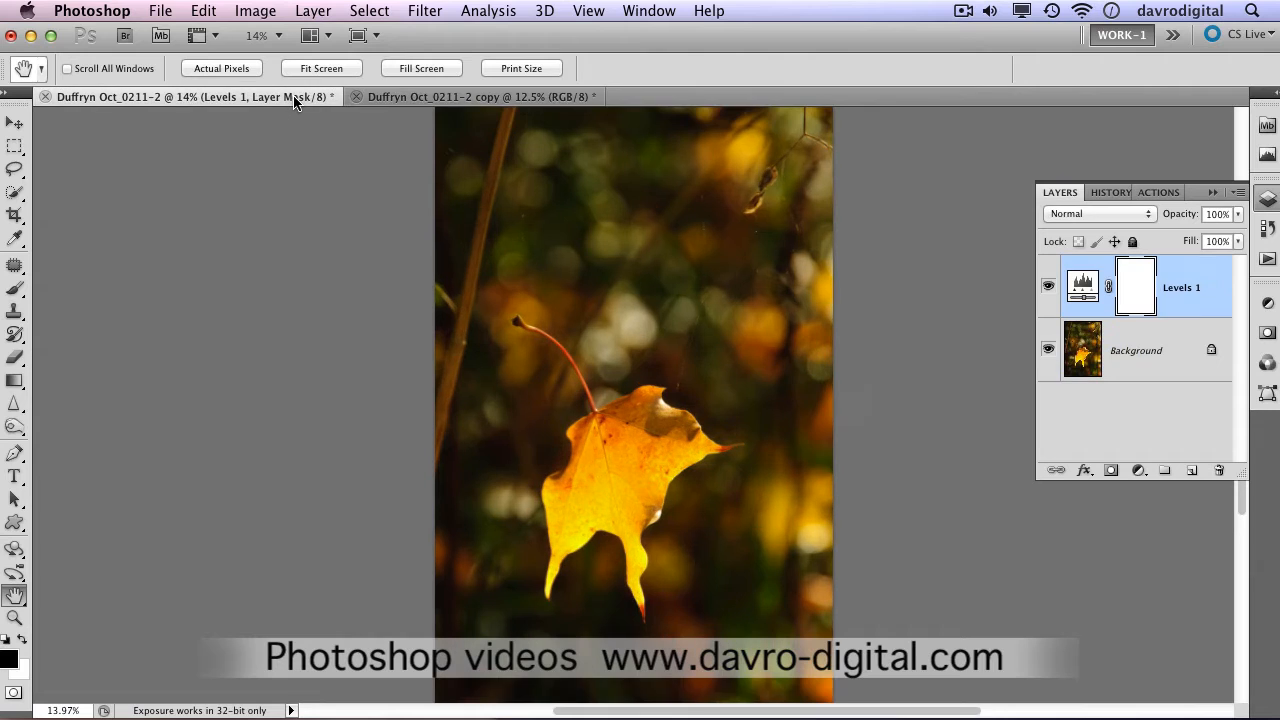
{"action": "left_click", "coordinate": [418, 99]}
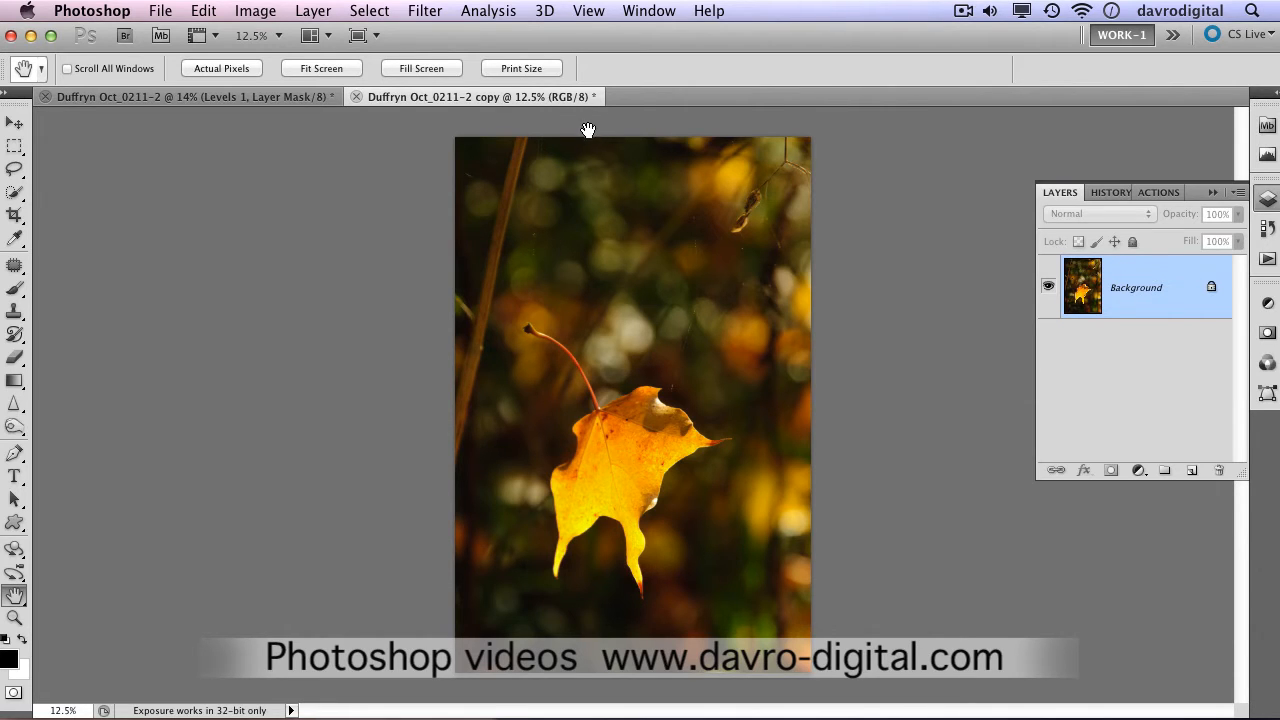
{"action": "left_click", "coordinate": [243, 12]}
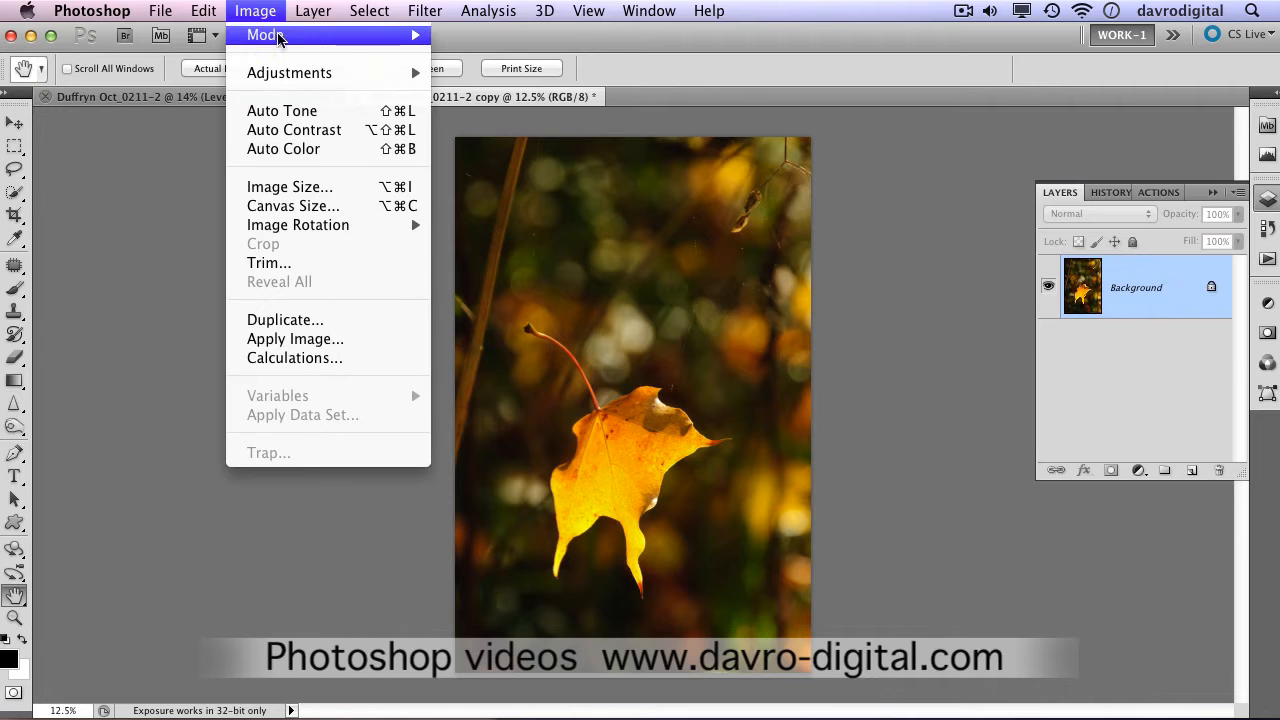
{"action": "mouse_move", "coordinate": [378, 36]}
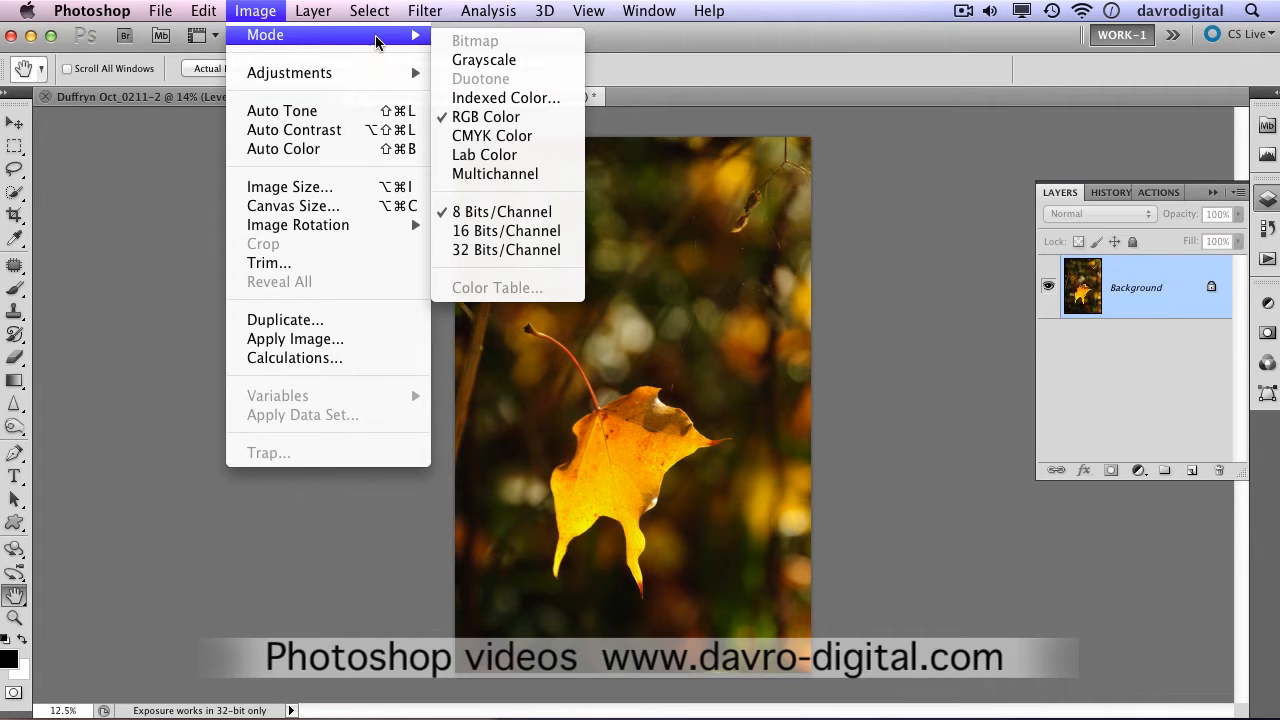
{"action": "left_click", "coordinate": [470, 155]}
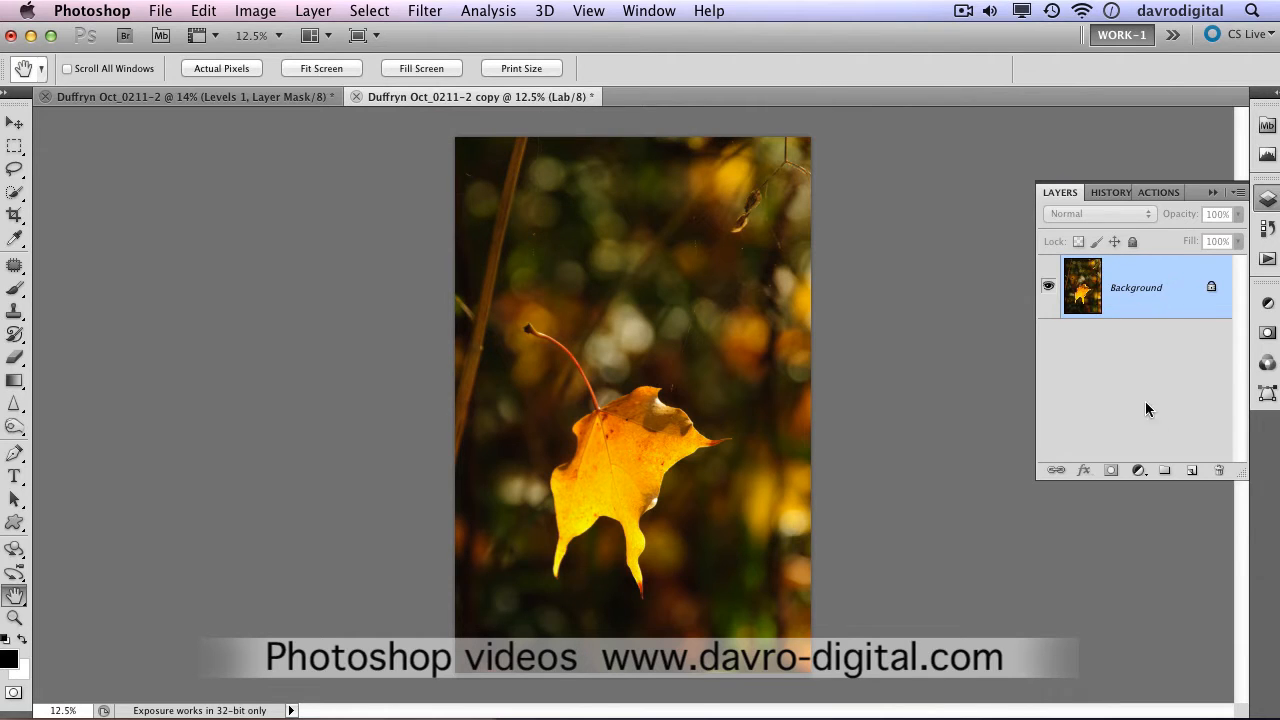
Add a Curves adjustment layer above the Background and enlarge its curve graph to the expanded view
{"action": "left_click", "coordinate": [1139, 472]}
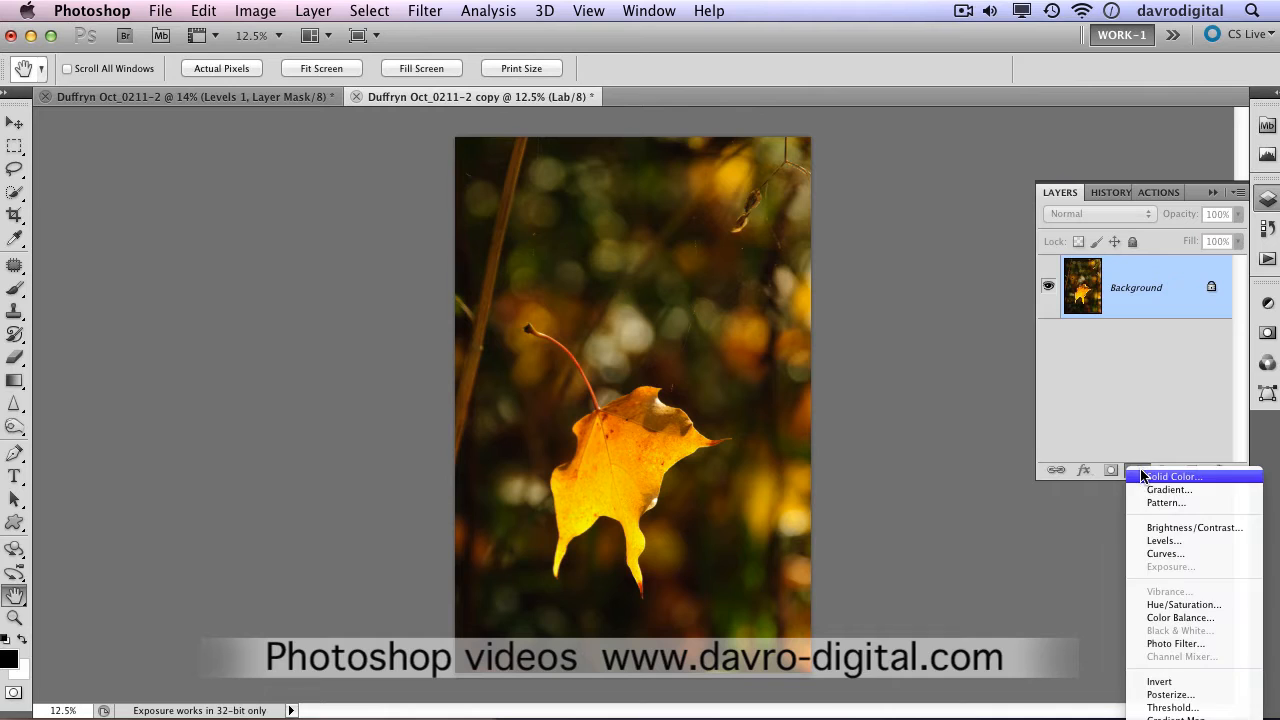
{"action": "left_click", "coordinate": [1150, 554]}
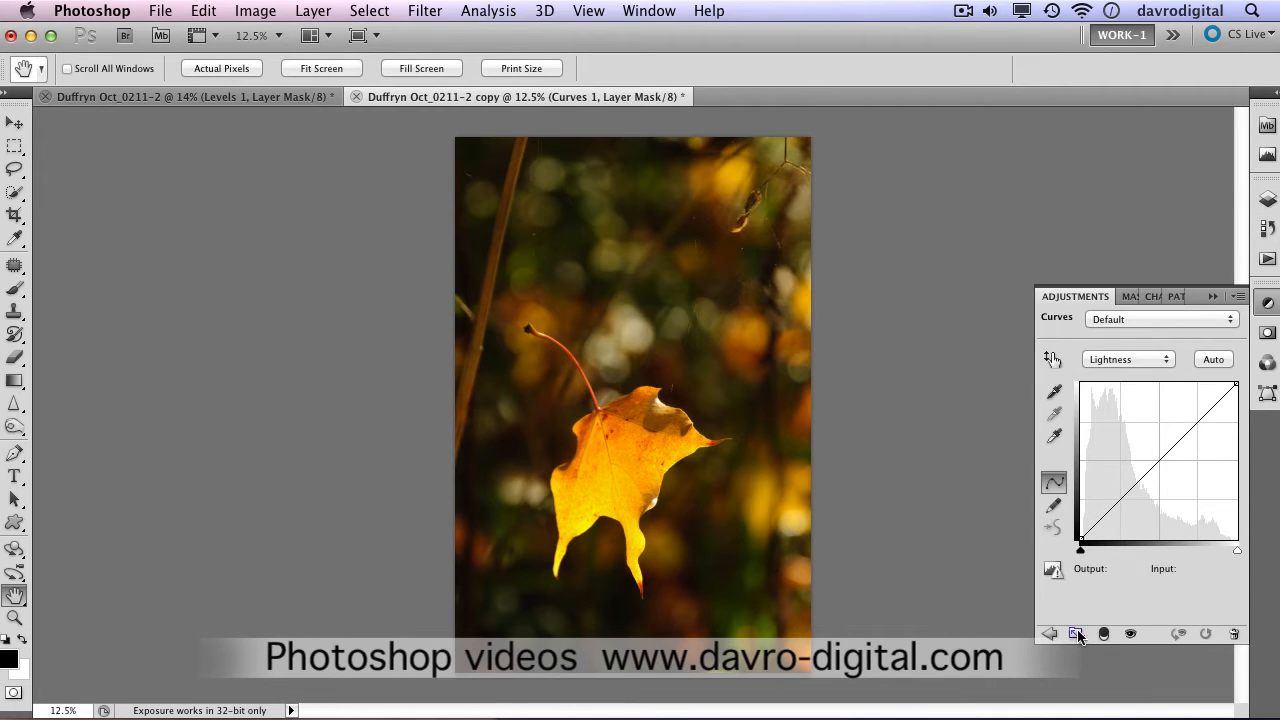
{"action": "left_click", "coordinate": [1076, 634]}
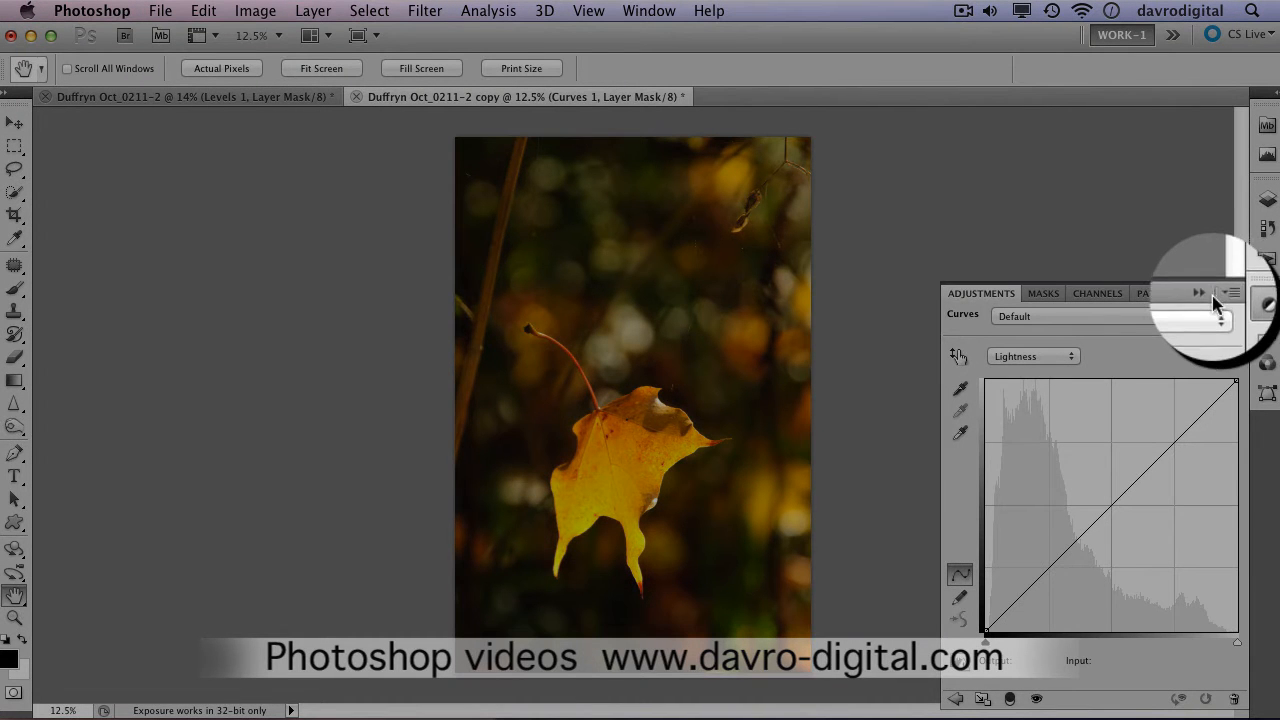
Set the Curves display options to show the finer, detailed grid behind the curve
{"action": "left_click", "coordinate": [1228, 293]}
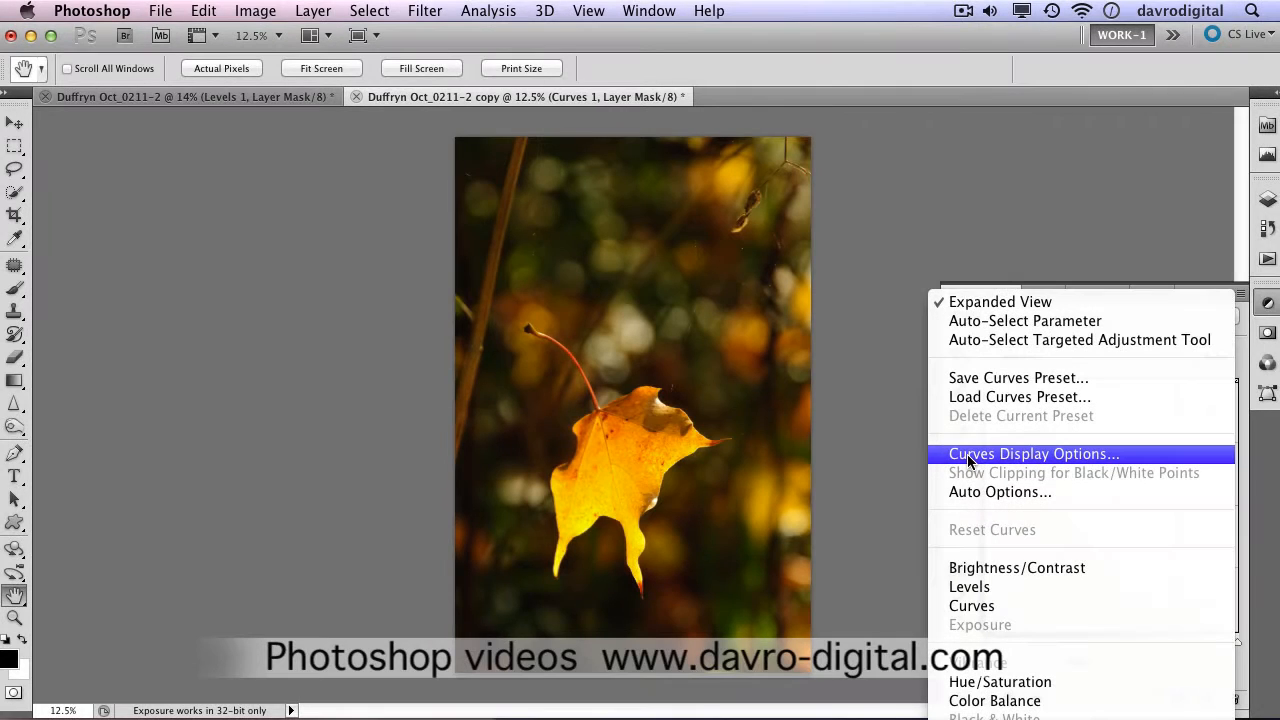
{"action": "left_click", "coordinate": [1009, 454]}
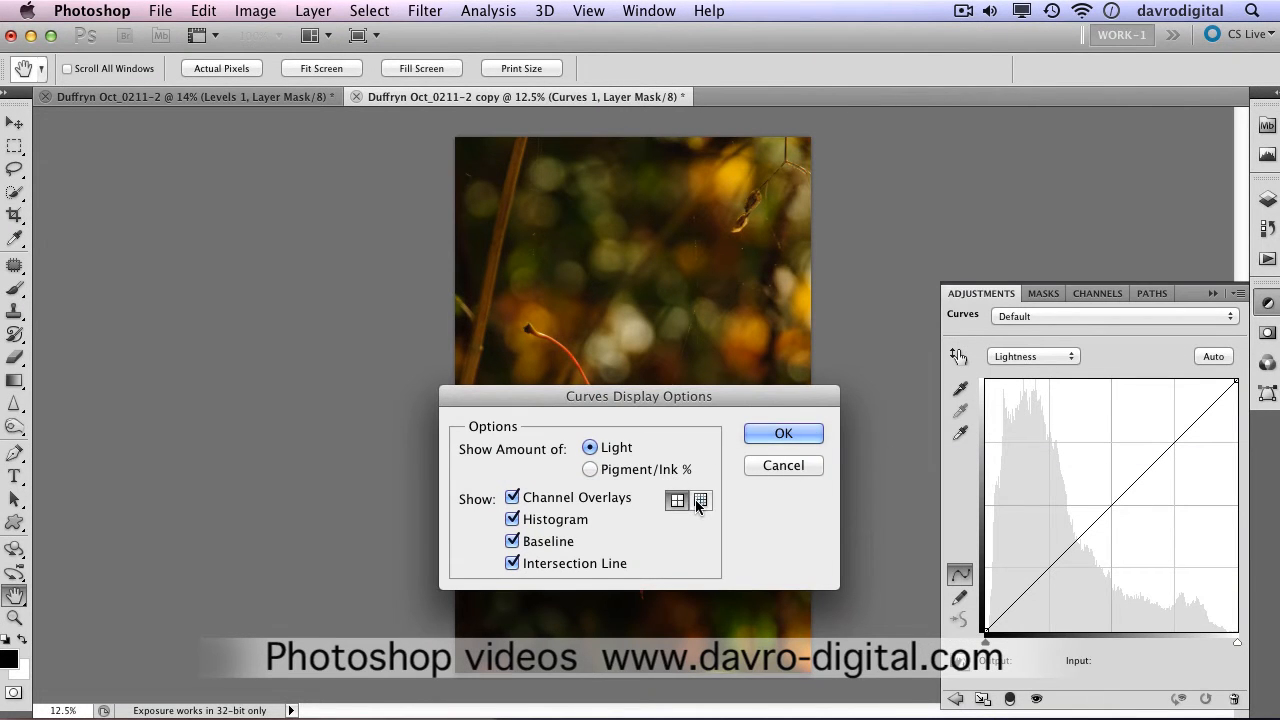
{"action": "left_click", "coordinate": [700, 500]}
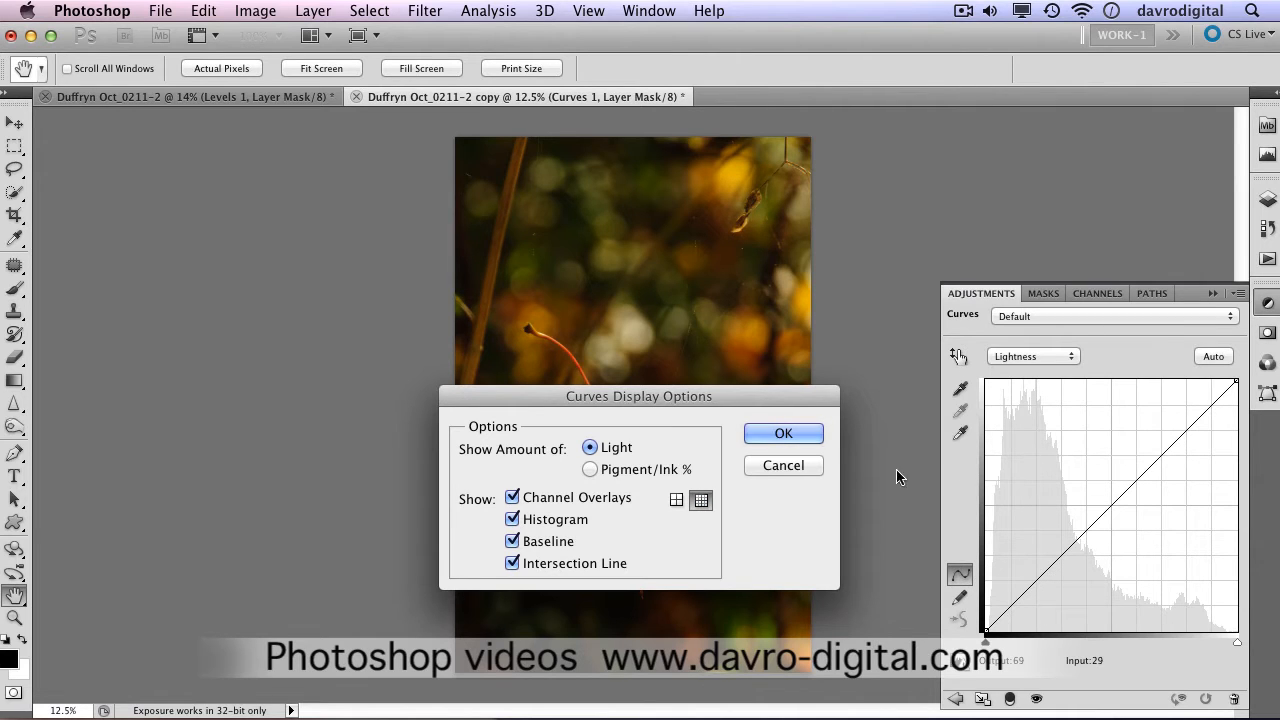
{"action": "left_click", "coordinate": [783, 435]}
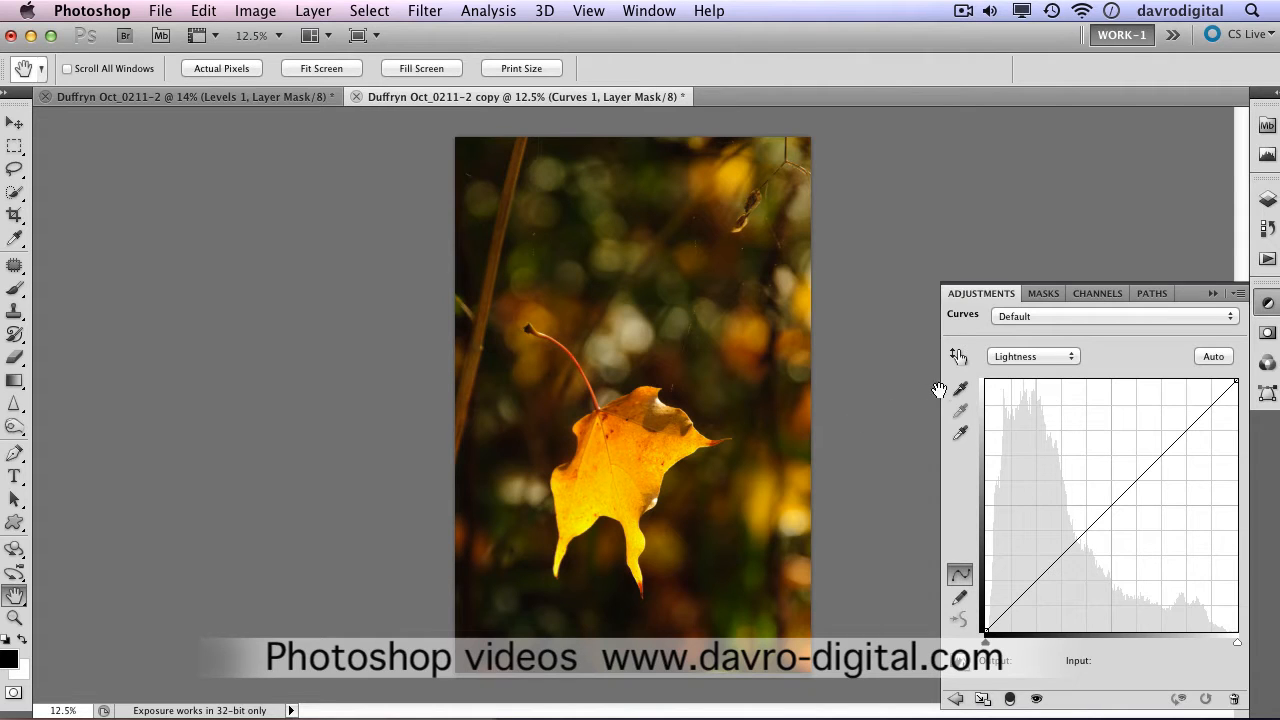
Steepen the a channel curve by moving its upper end point to input 101 and its lower end point to input -102
{"action": "left_click", "coordinate": [1032, 358]}
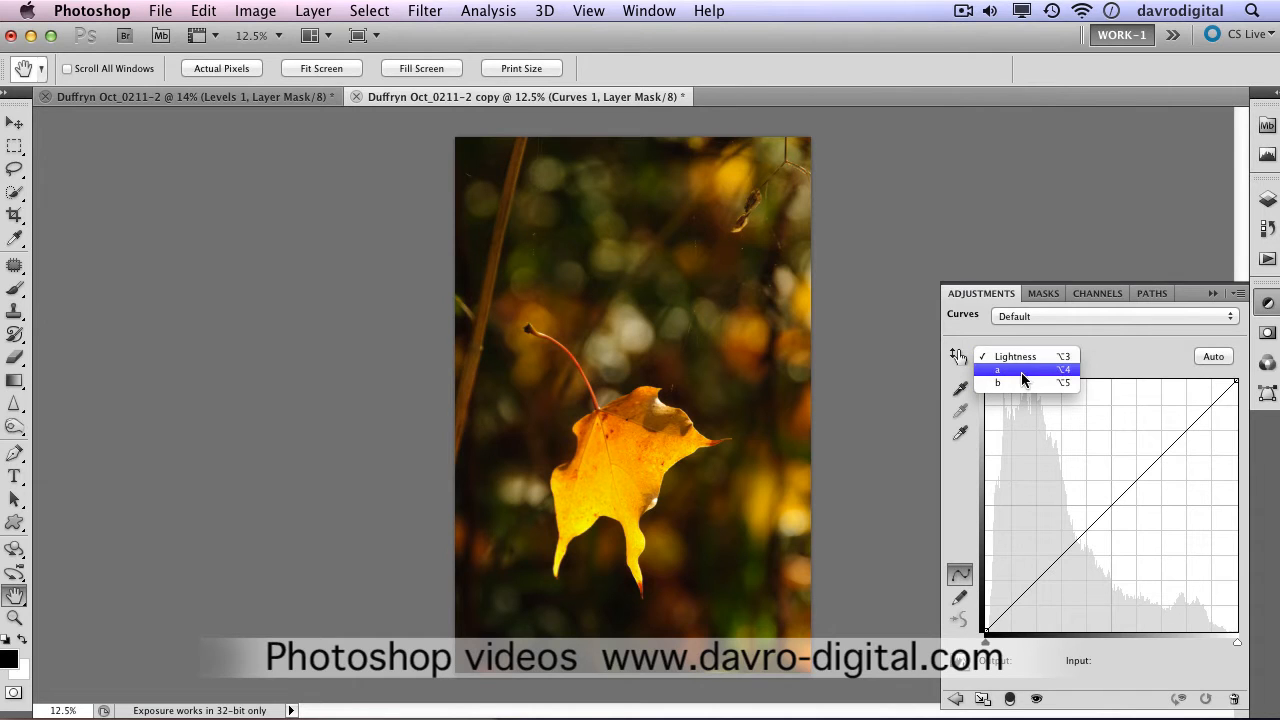
{"action": "left_click", "coordinate": [1022, 371]}
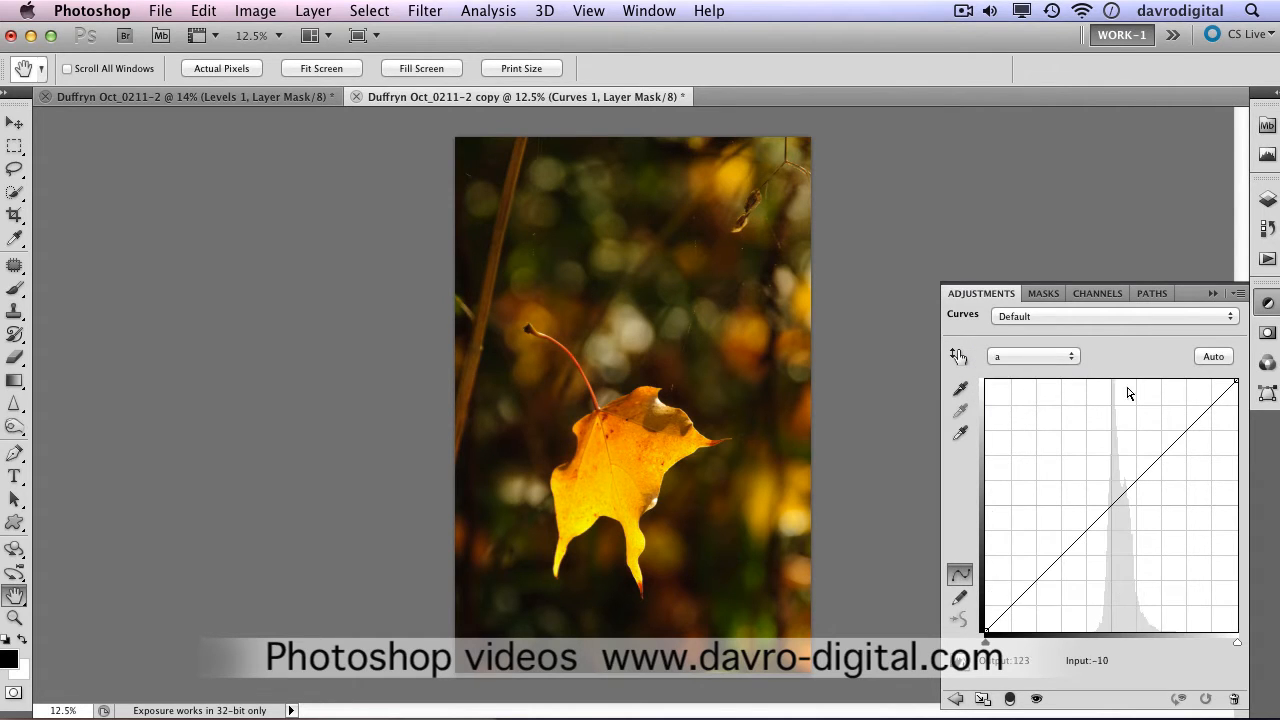
{"action": "left_click", "coordinate": [1236, 380]}
{"action": "left_click_drag", "start_coordinate": [1236, 380], "coordinate": [1210, 378]}
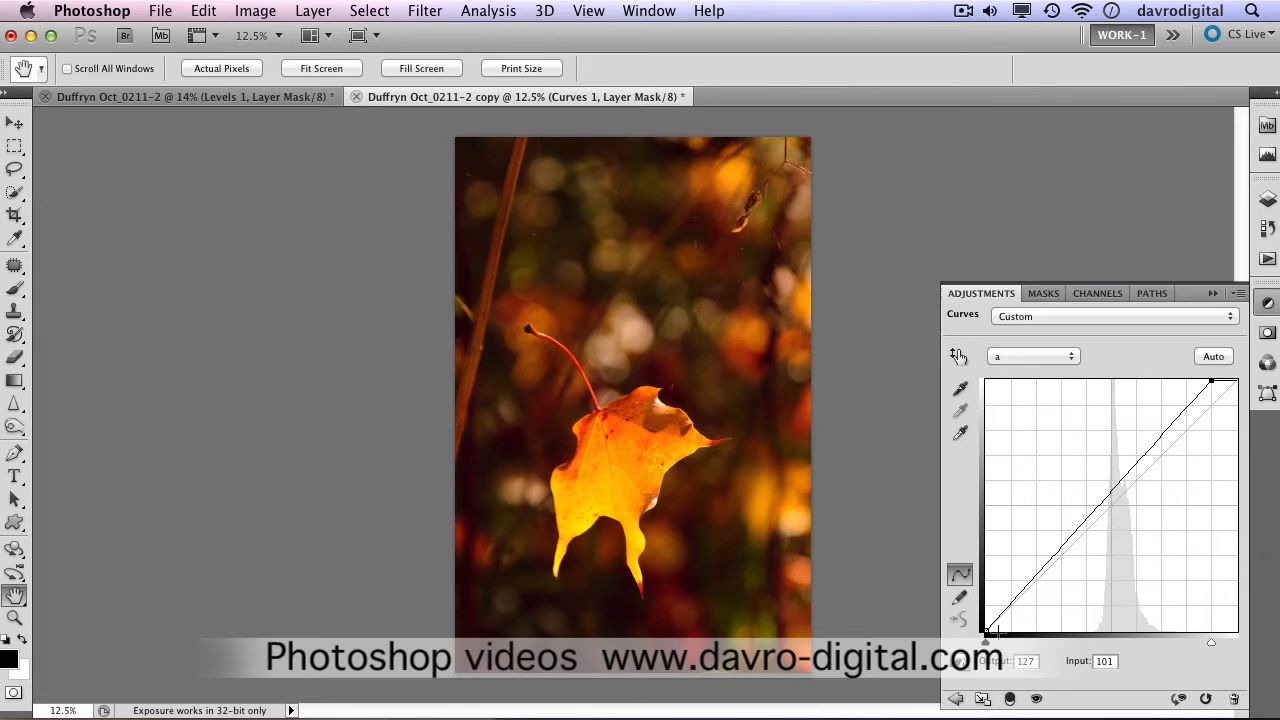
{"action": "left_click_drag", "start_coordinate": [985, 628], "coordinate": [1011, 630]}
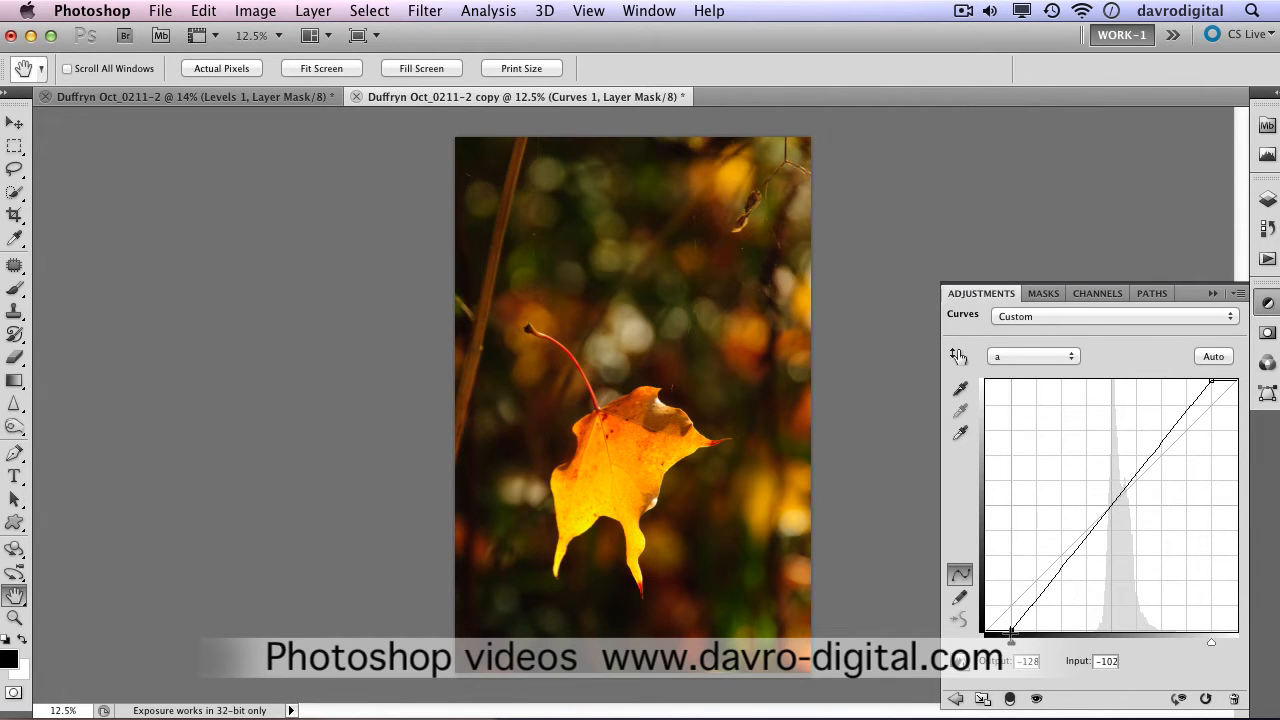
Steepen the b channel curve with end points at inputs 101 and -102, and return to the Lightness channel
{"action": "left_click", "coordinate": [1016, 358]}
{"action": "left_click", "coordinate": [1018, 369]}
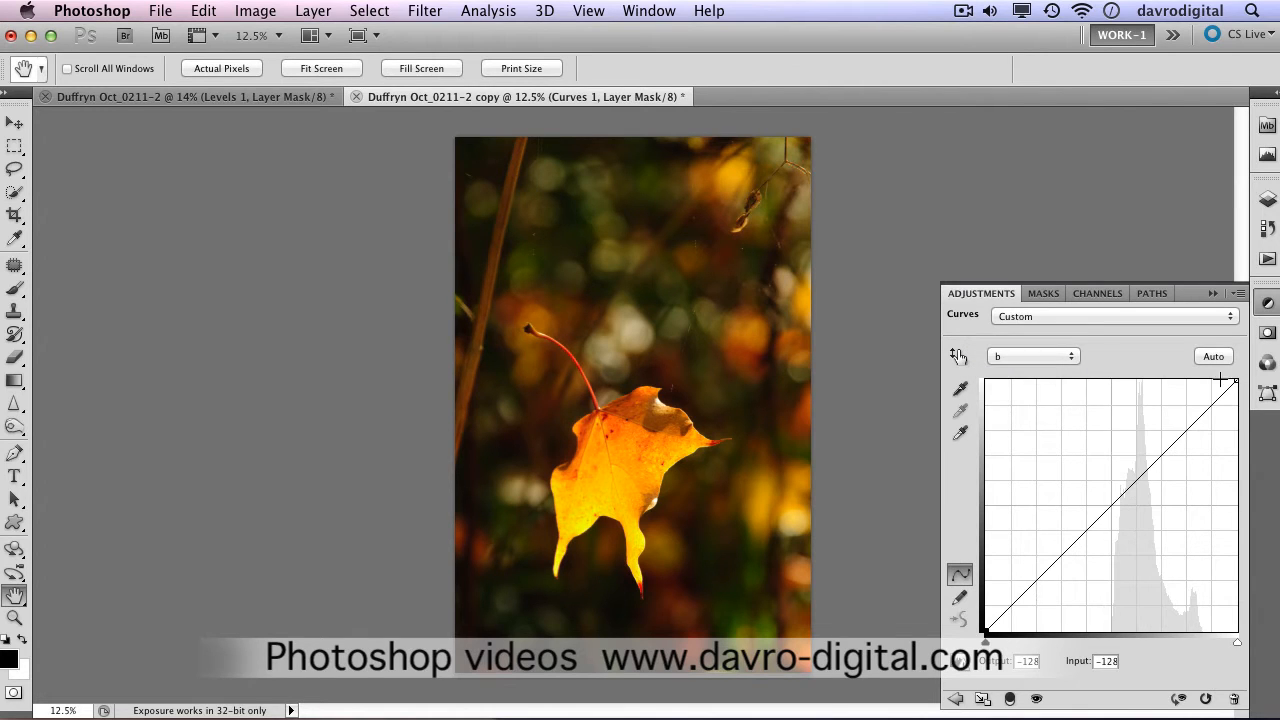
{"action": "left_click_drag", "start_coordinate": [1233, 381], "coordinate": [1211, 376]}
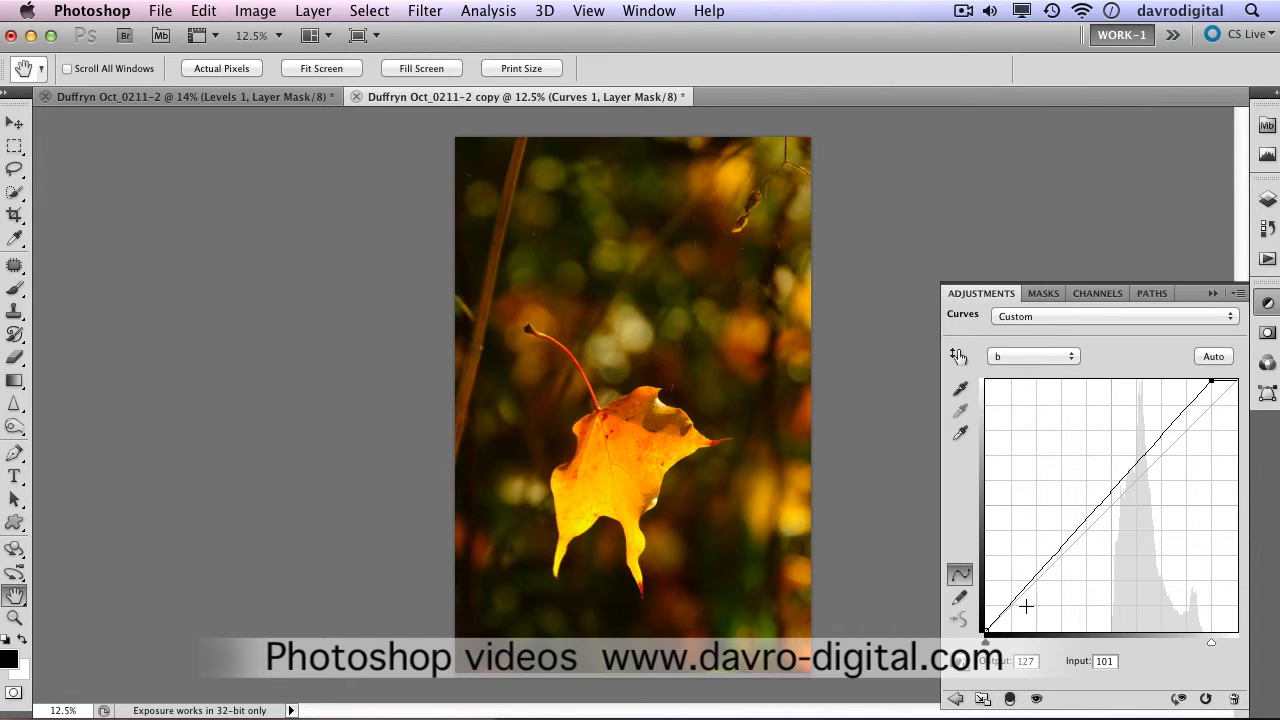
{"action": "mouse_move", "coordinate": [988, 630]}
{"action": "left_mouse_down"}
{"action": "mouse_move", "coordinate": [1107, 629]}
{"action": "mouse_move", "coordinate": [1011, 630]}
{"action": "left_mouse_up"}
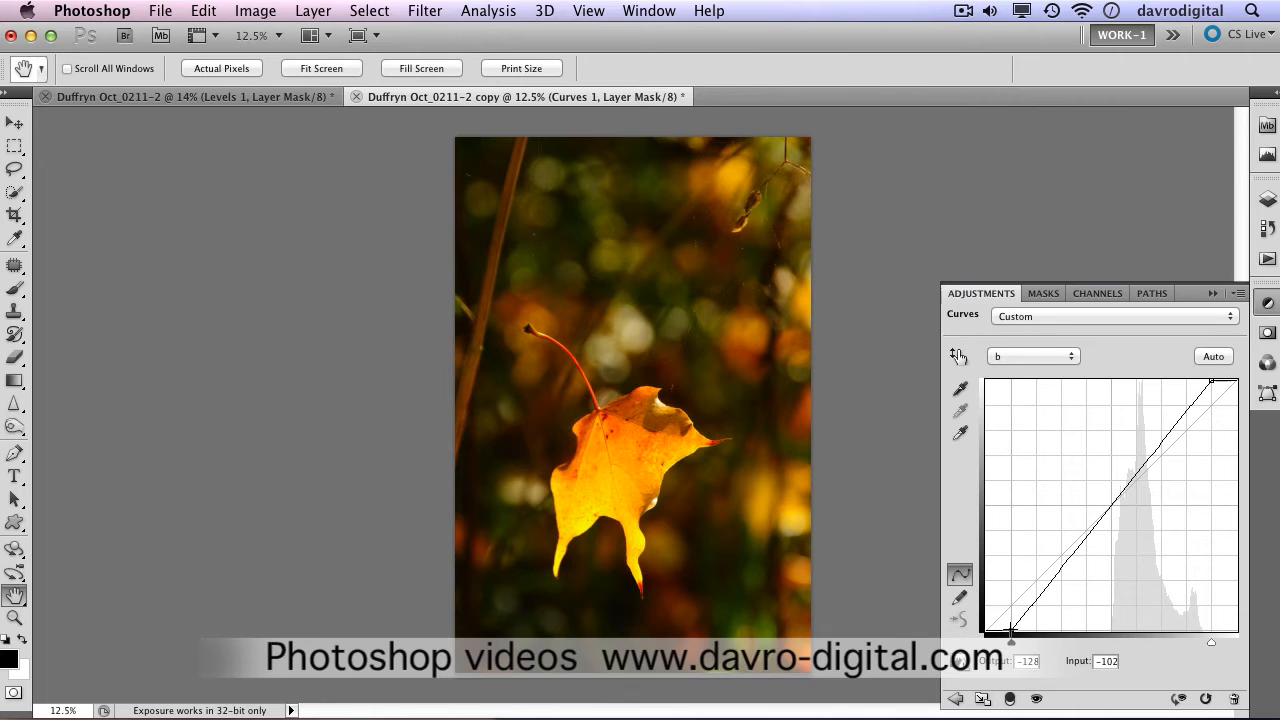
{"action": "left_click", "coordinate": [1018, 357]}
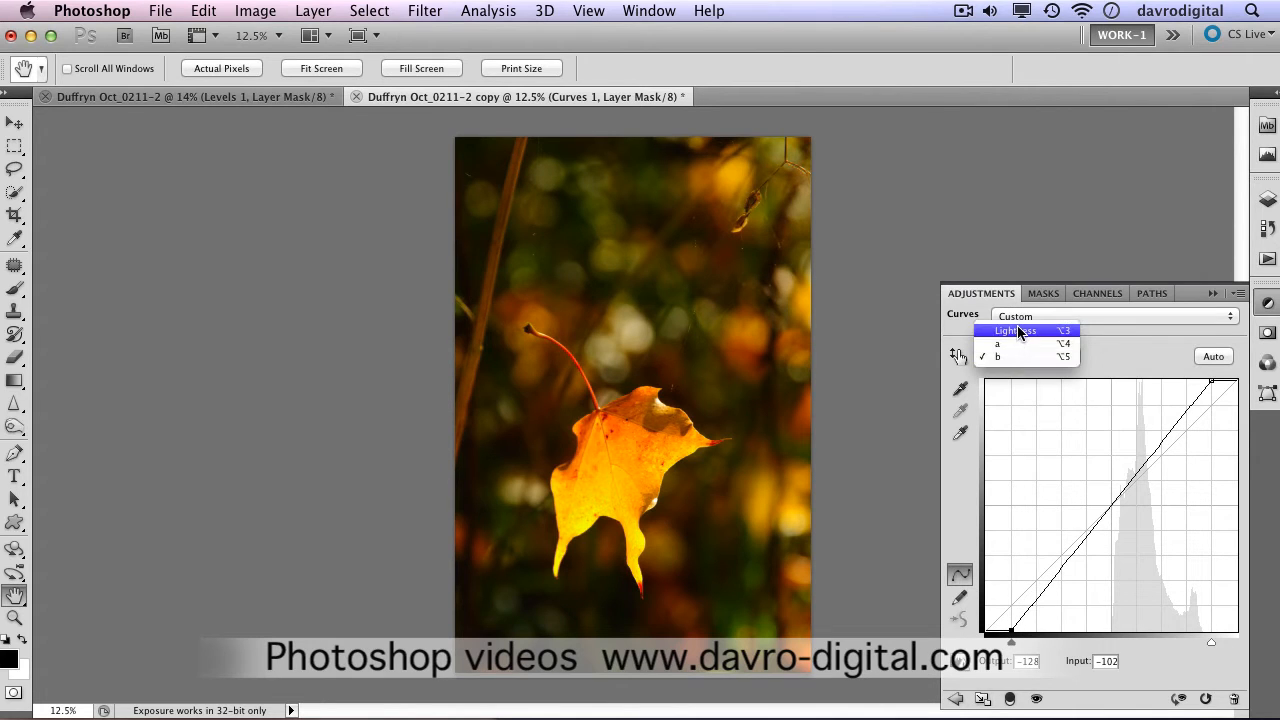
{"action": "left_click", "coordinate": [1020, 332]}
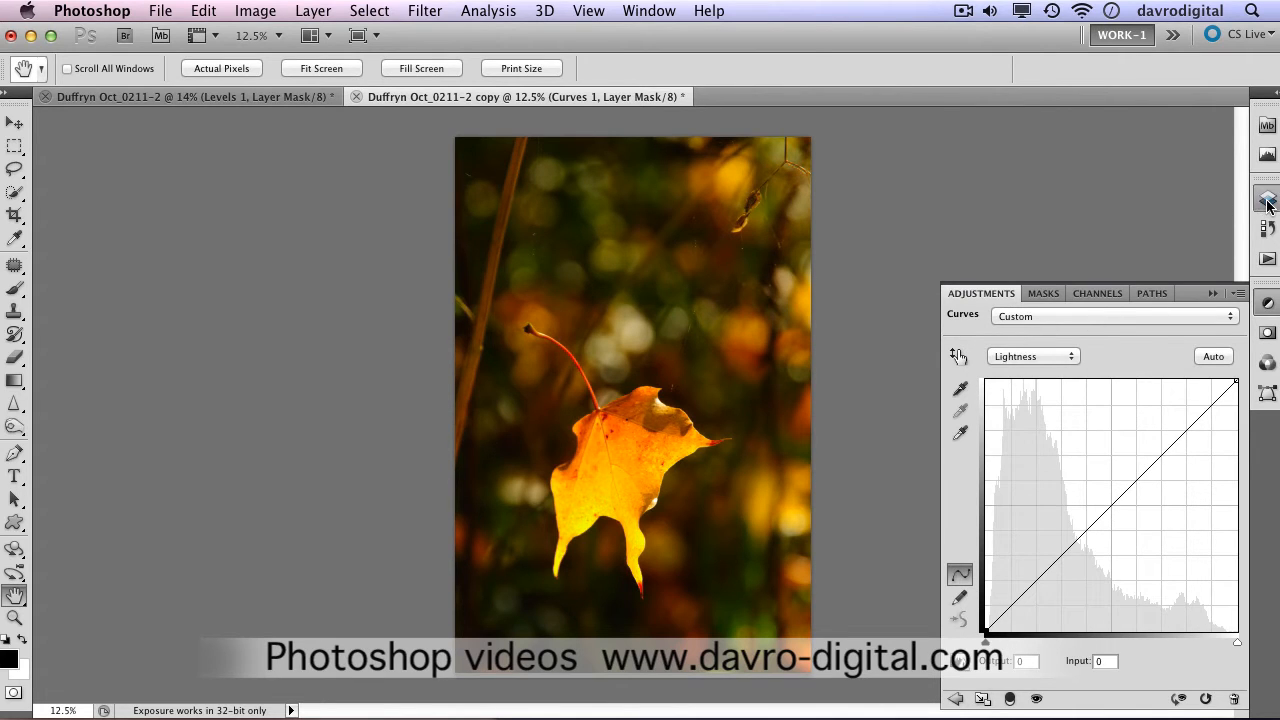
Compare the leaf photo with and without the Curves adjustment, both as a whole and close up on the leaf
{"action": "left_click", "coordinate": [1267, 202]}
{"action": "left_click", "coordinate": [1046, 290]}
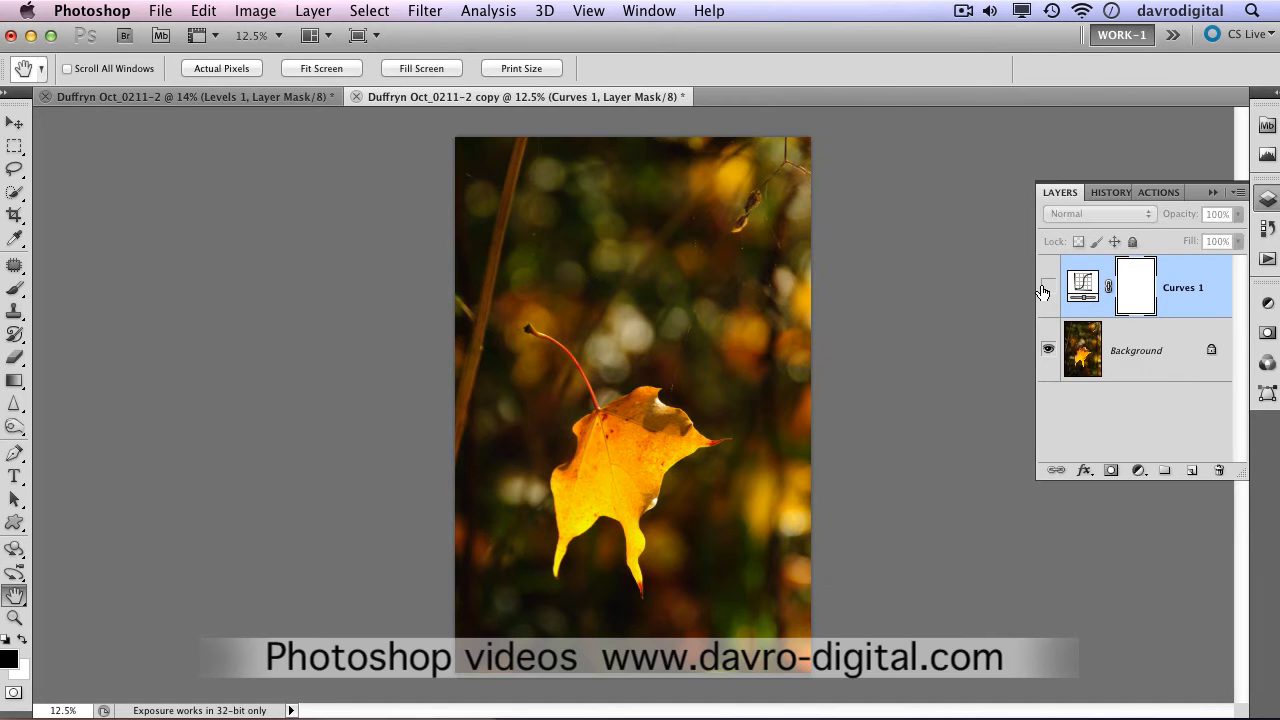
{"action": "left_click", "coordinate": [1048, 290]}
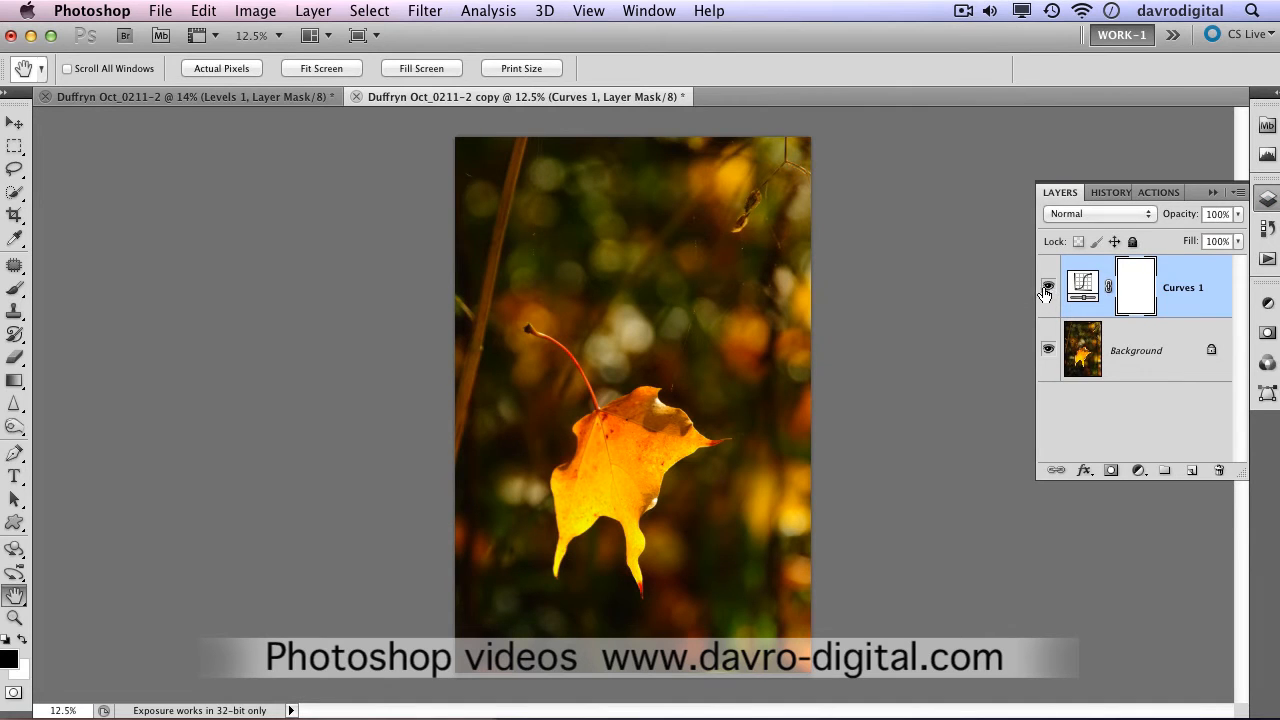
{"action": "left_click", "coordinate": [640, 414], "text": "super"}
{"action": "left_click", "coordinate": [630, 406], "text": "super"}
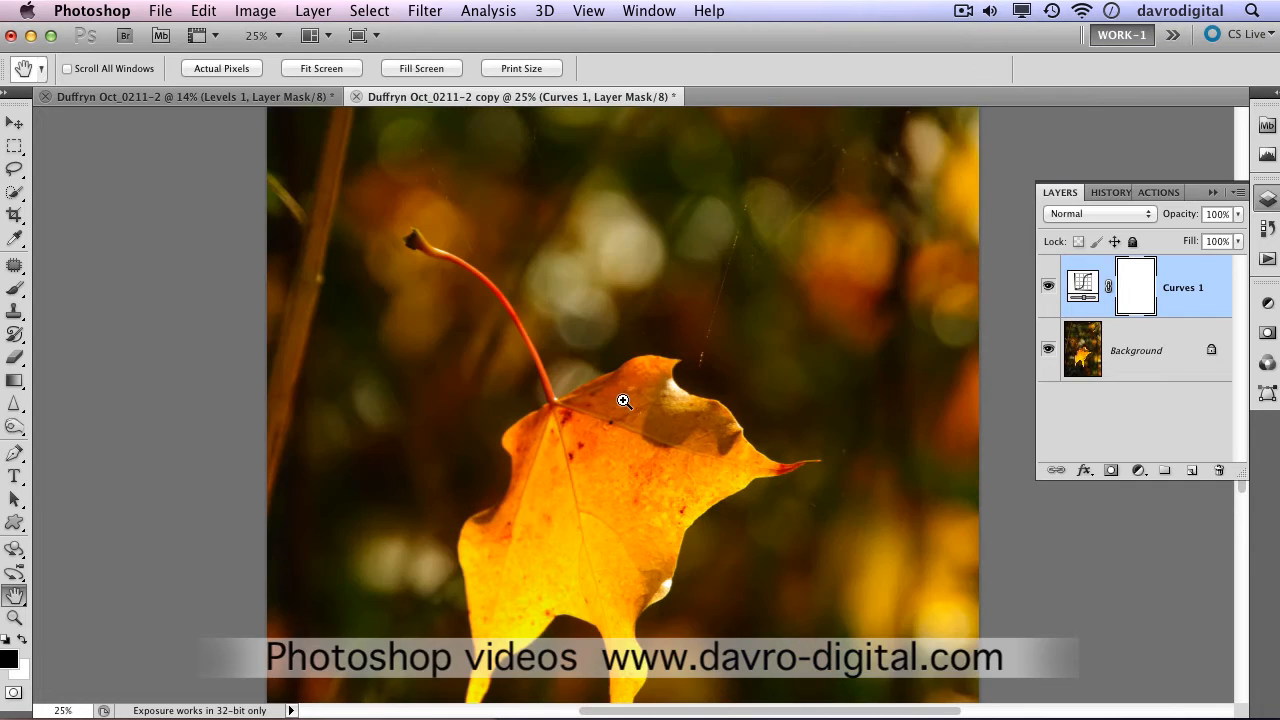
{"action": "left_click", "coordinate": [628, 404], "text": "super"}
{"action": "left_click", "coordinate": [1050, 289]}
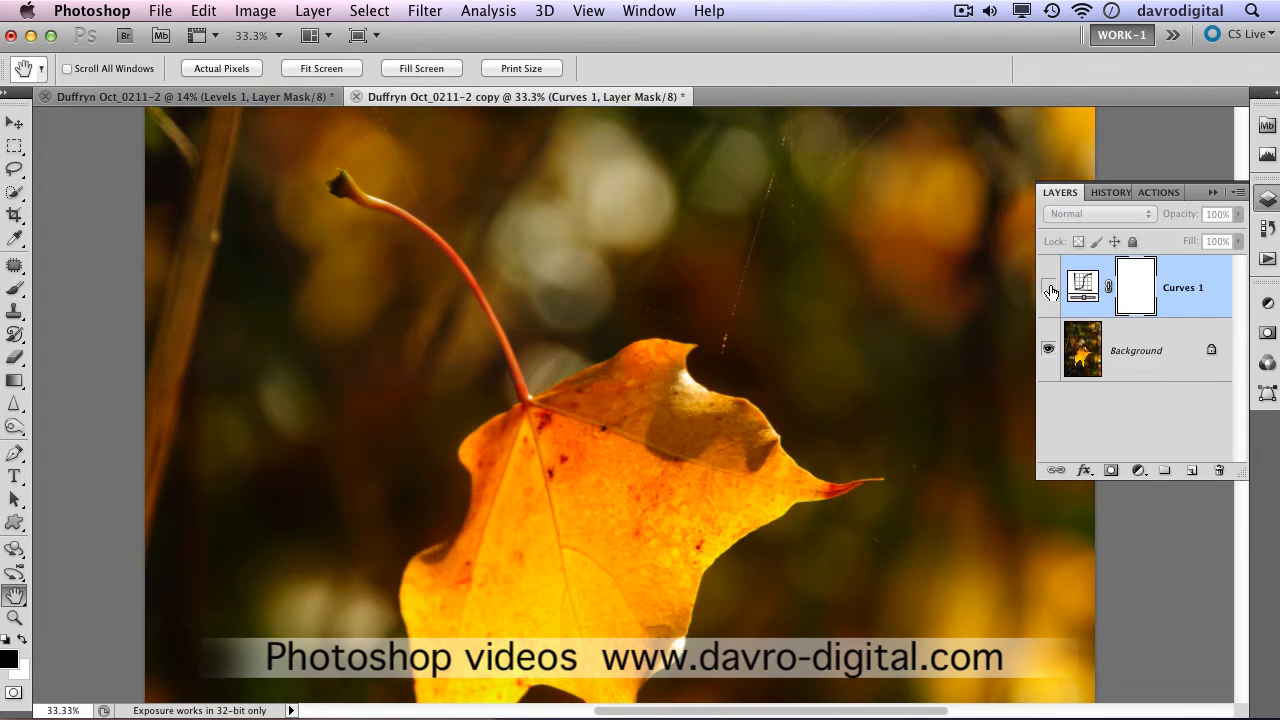
{"action": "left_click", "coordinate": [1047, 290]}
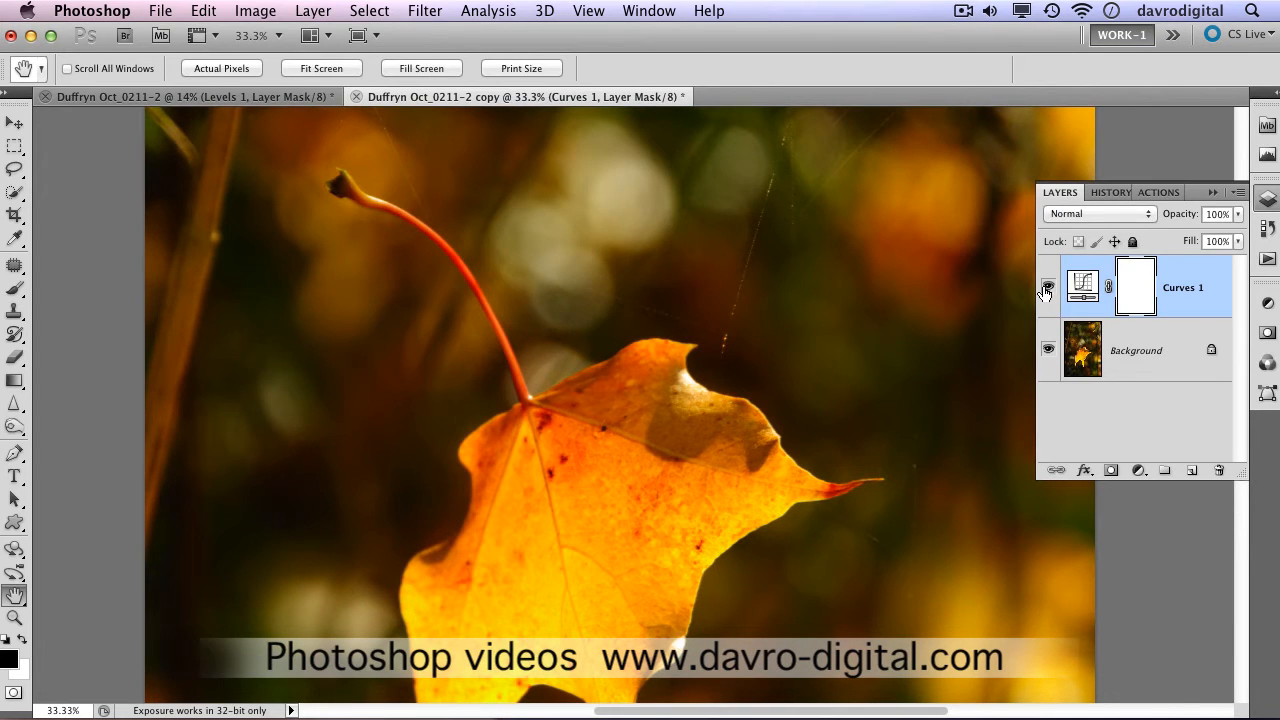
Toggle the Curves 1 layer off and on to check its effect on the leaf, ending with the whole photo in view
{"action": "left_click", "coordinate": [1047, 290]}
{"action": "left_click", "coordinate": [1046, 292]}
{"action": "key", "text": "super+0"}
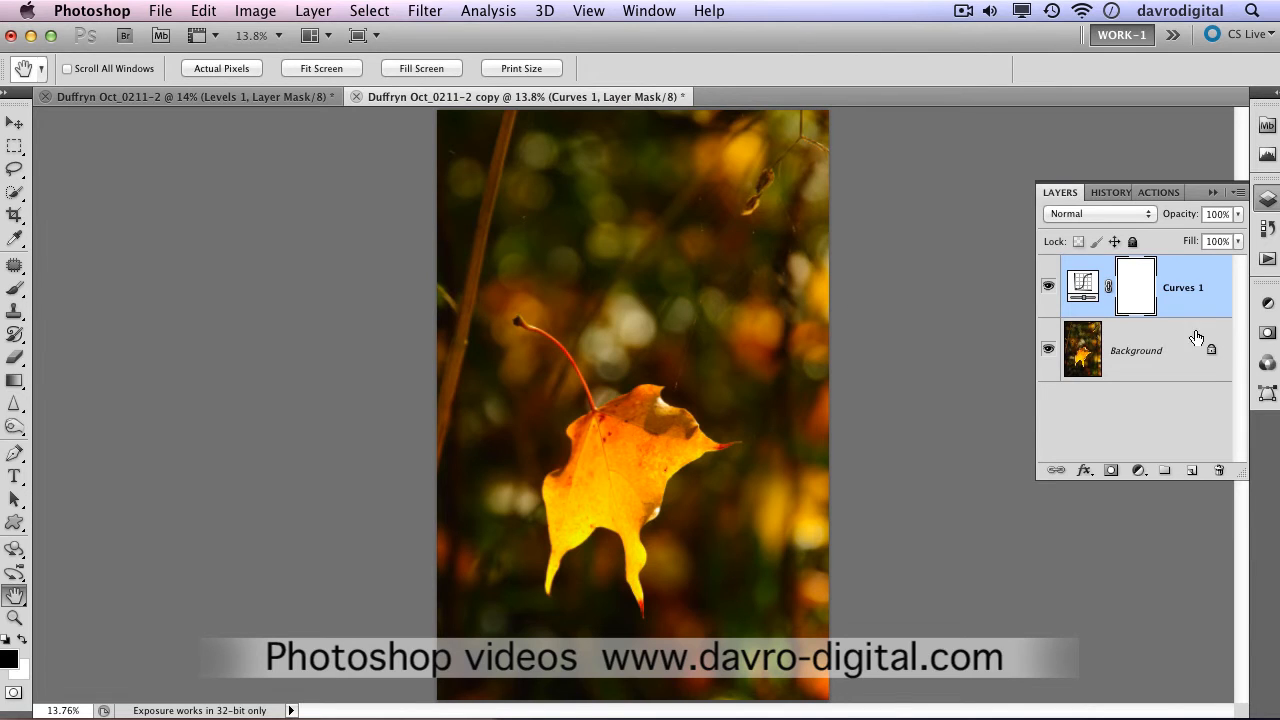
Save the Curves 1 adjustment as a curves preset named "subtle colour boost la" in the Curves folder
{"action": "double_click", "coordinate": [1080, 287]}
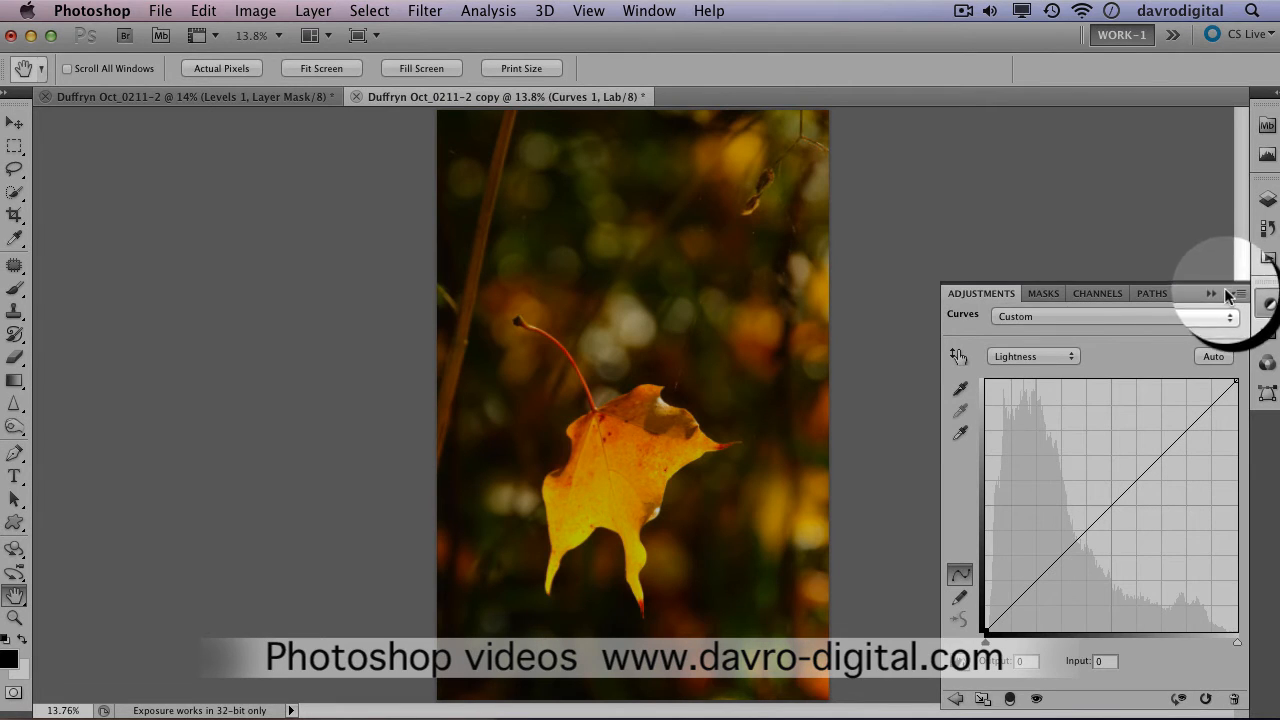
{"action": "left_click", "coordinate": [1236, 298]}
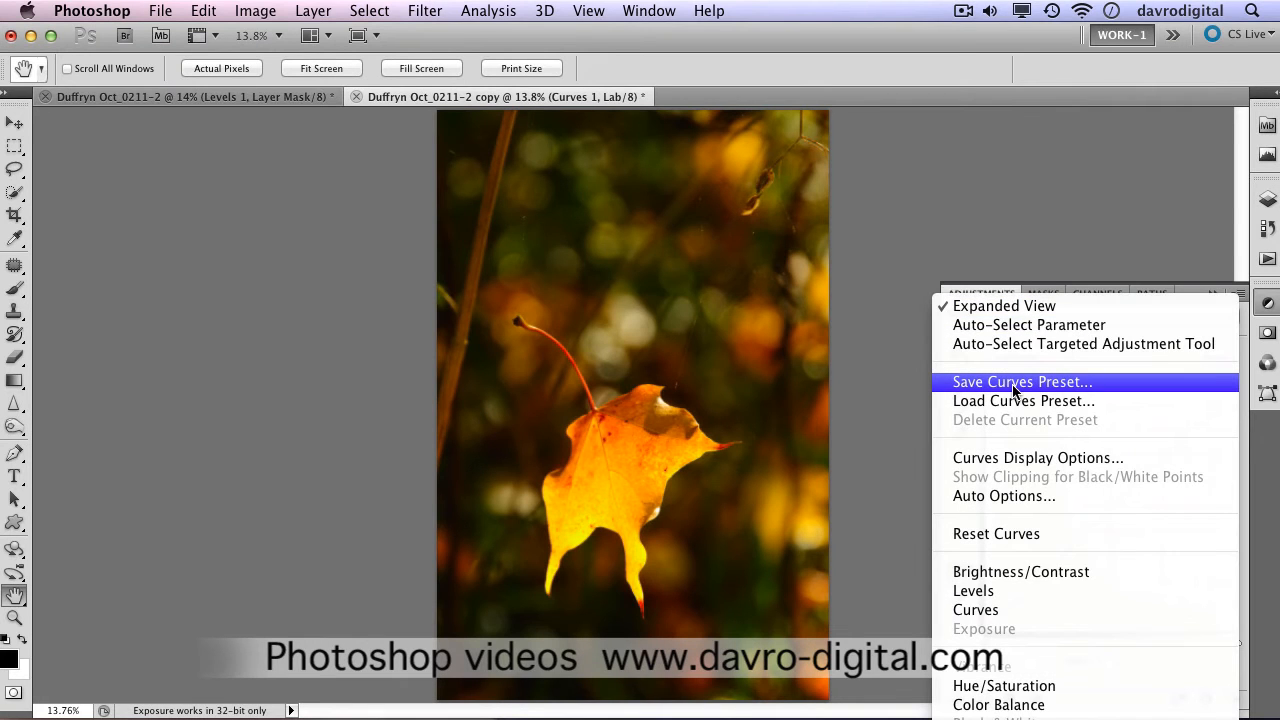
{"action": "left_click", "coordinate": [1016, 382]}
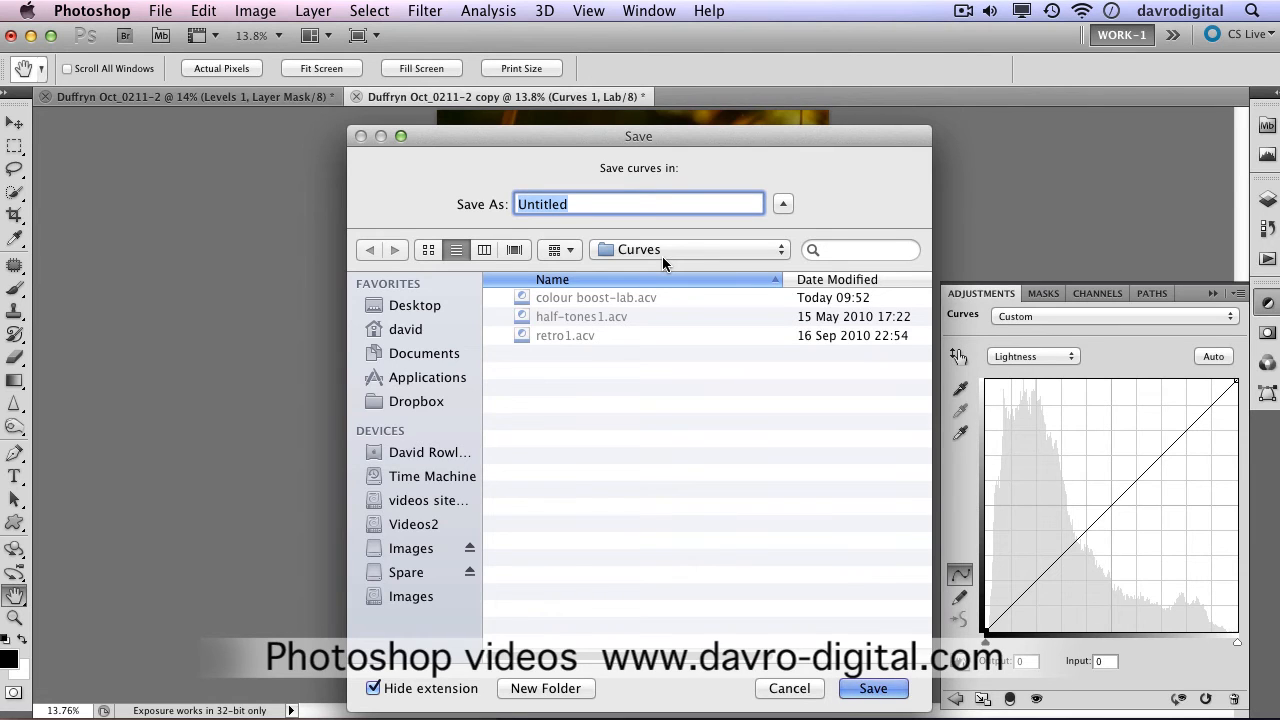
{"action": "type", "text": "subtle colou"}
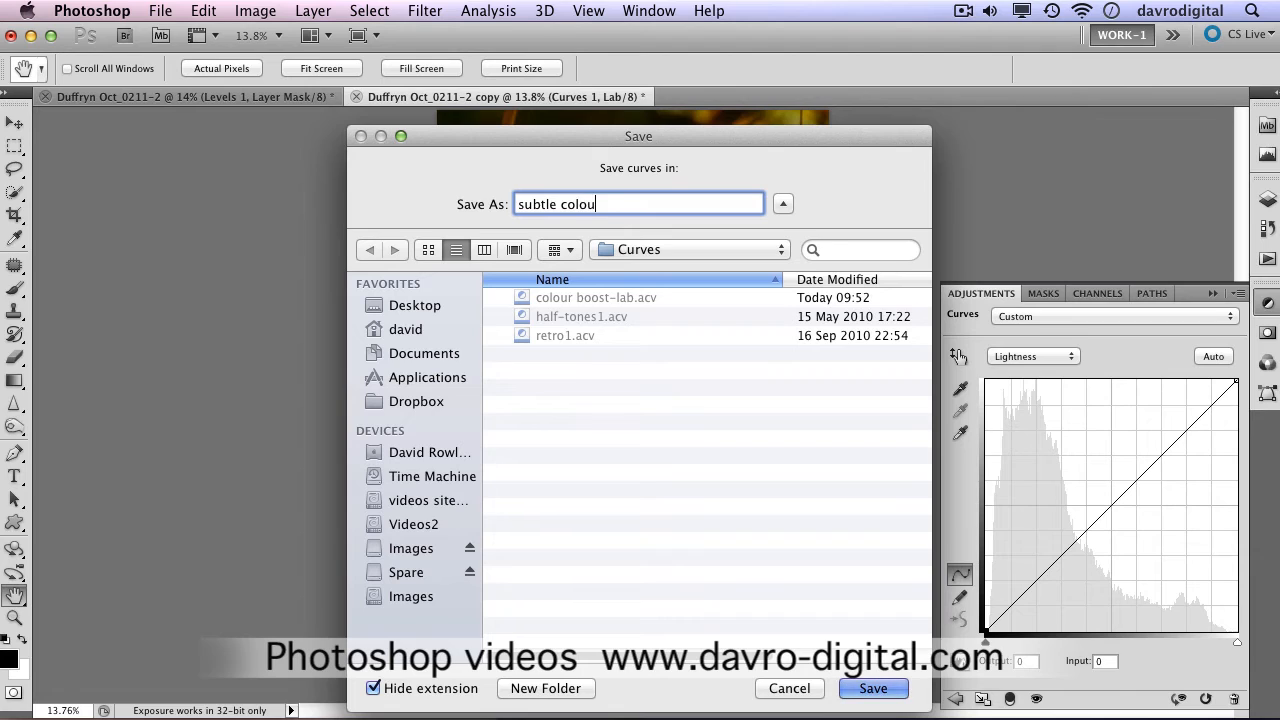
{"action": "type", "text": "r boost la"}
{"action": "left_click", "coordinate": [866, 691]}
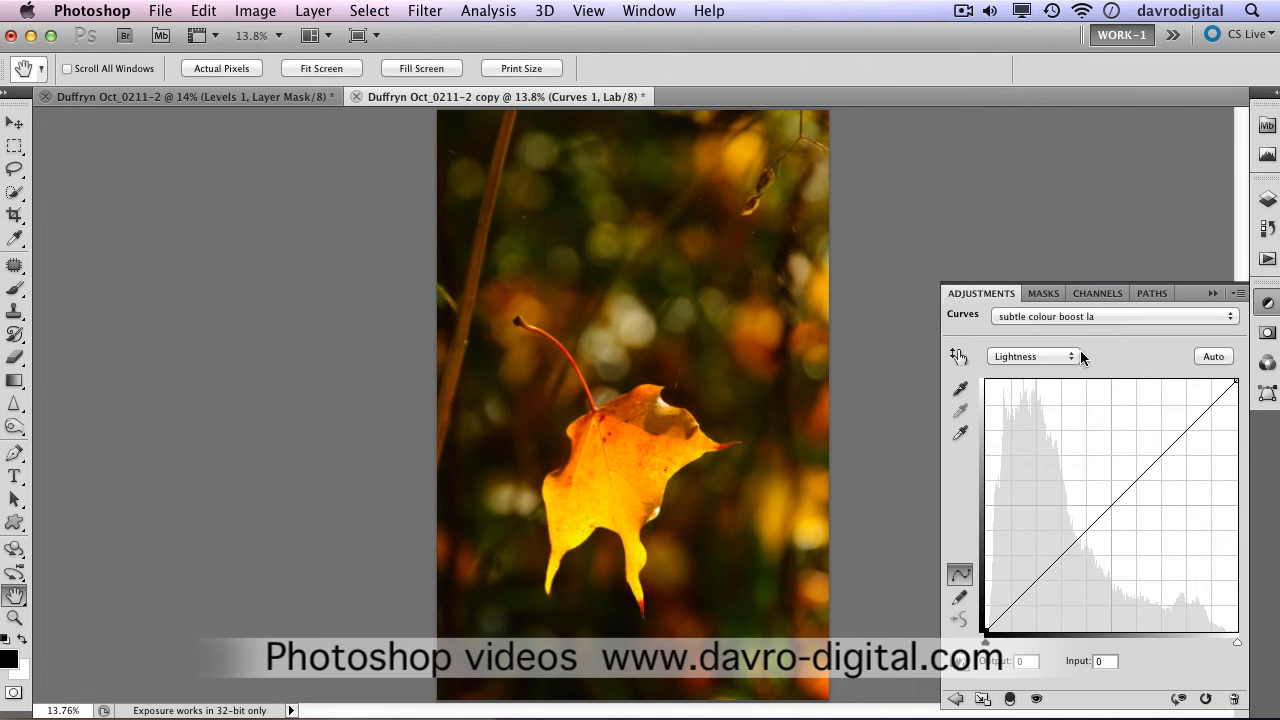
Try the colour boost-lab preset, inspect its a, b and Lightness curves, and return to the subtle colour boost la preset
{"action": "left_click", "coordinate": [1076, 317]}
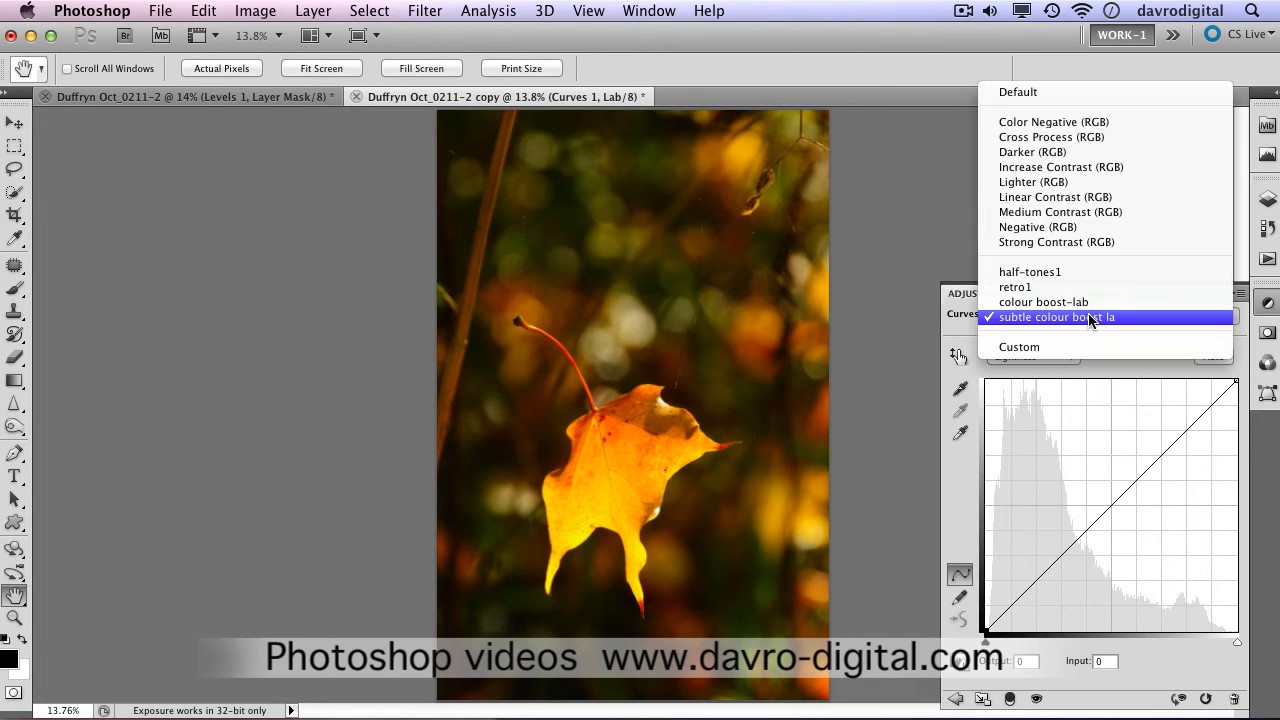
{"action": "left_click", "coordinate": [1092, 302]}
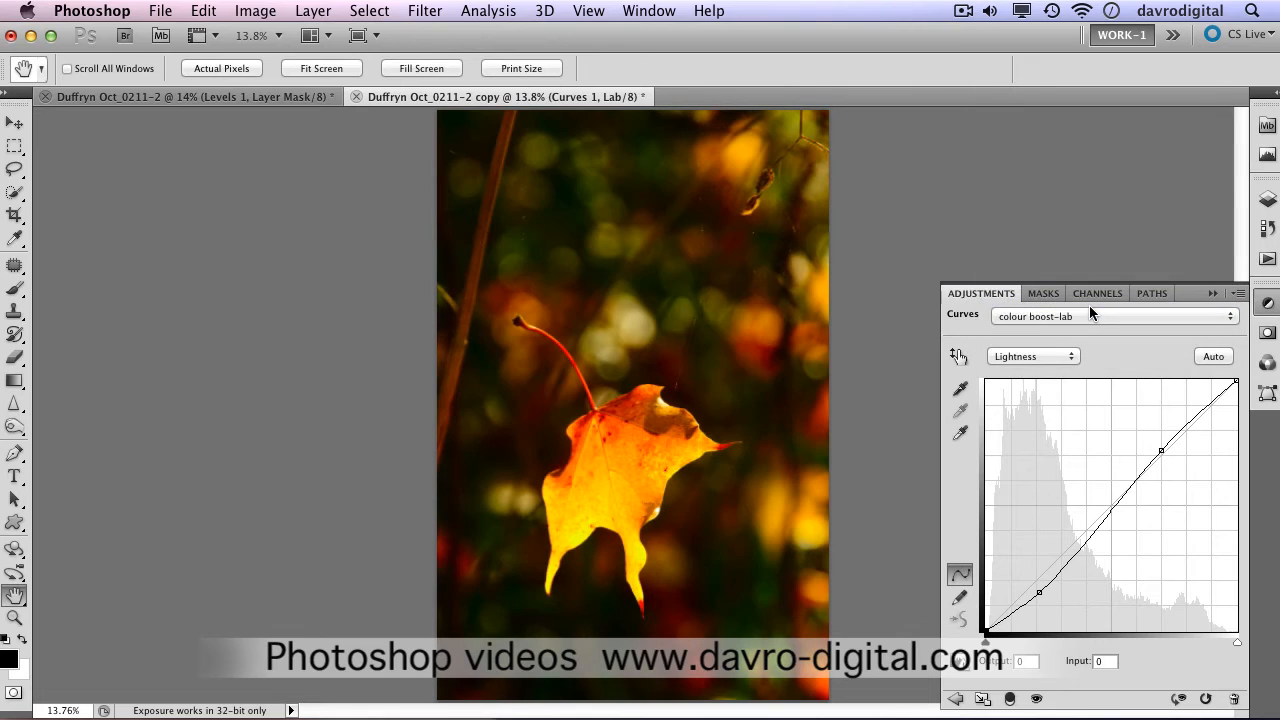
{"action": "left_click", "coordinate": [1038, 356]}
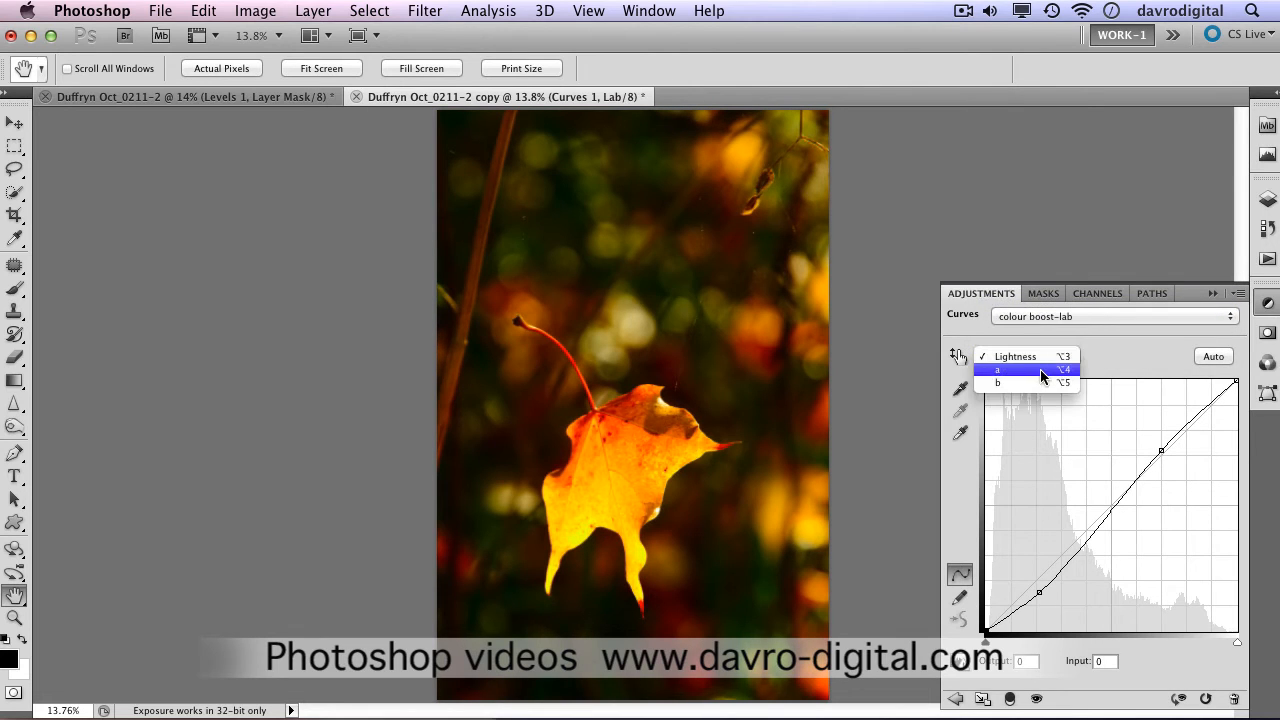
{"action": "left_click", "coordinate": [1040, 368]}
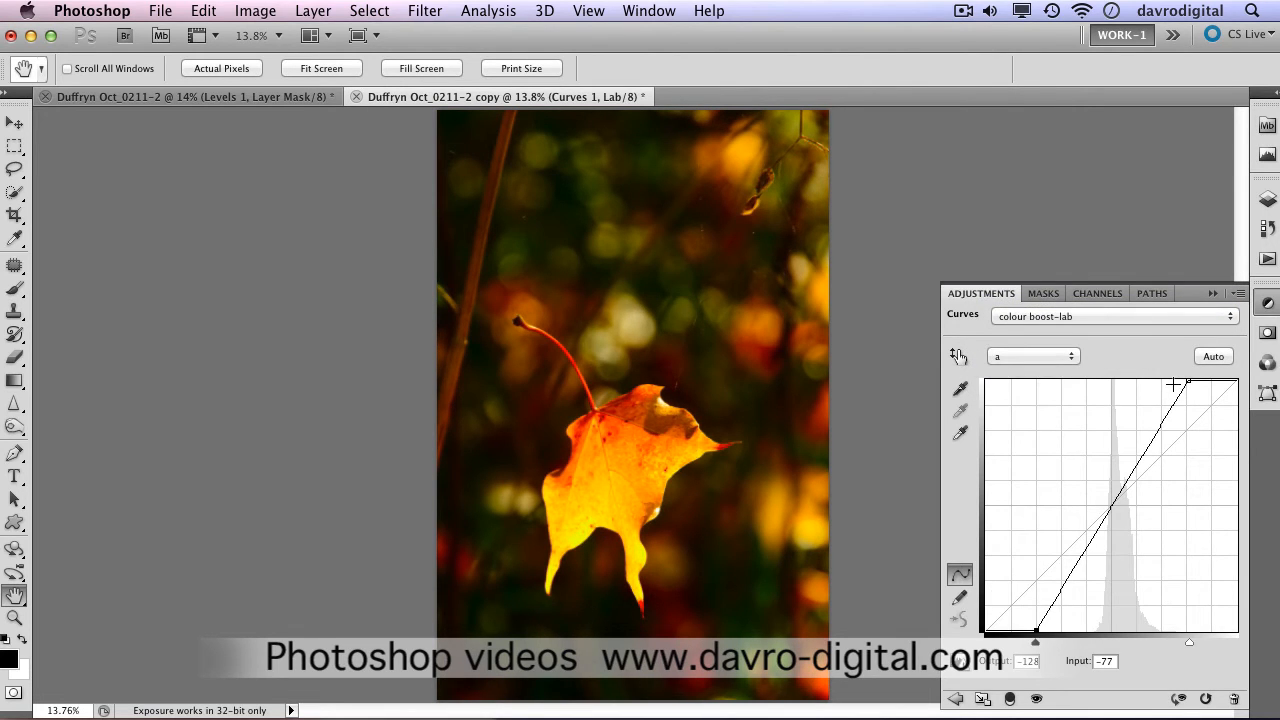
{"action": "left_click", "coordinate": [1019, 356]}
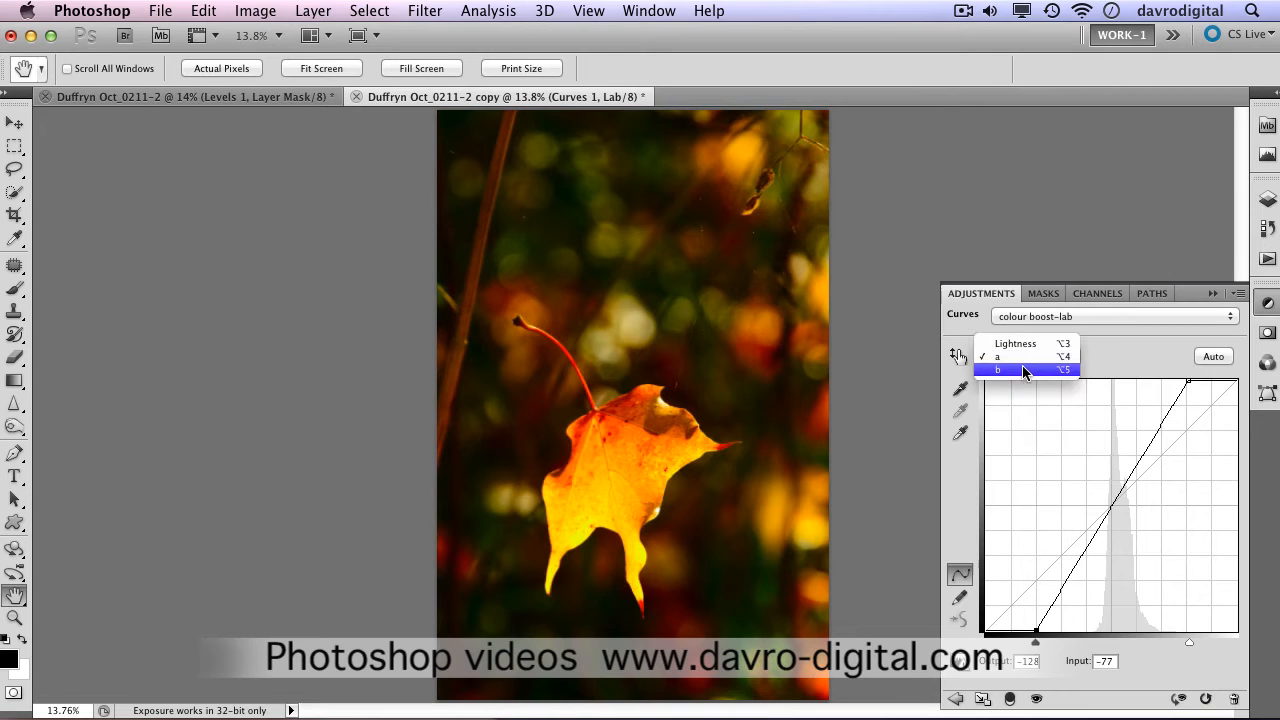
{"action": "left_click", "coordinate": [1022, 366]}
{"action": "left_click", "coordinate": [1024, 358]}
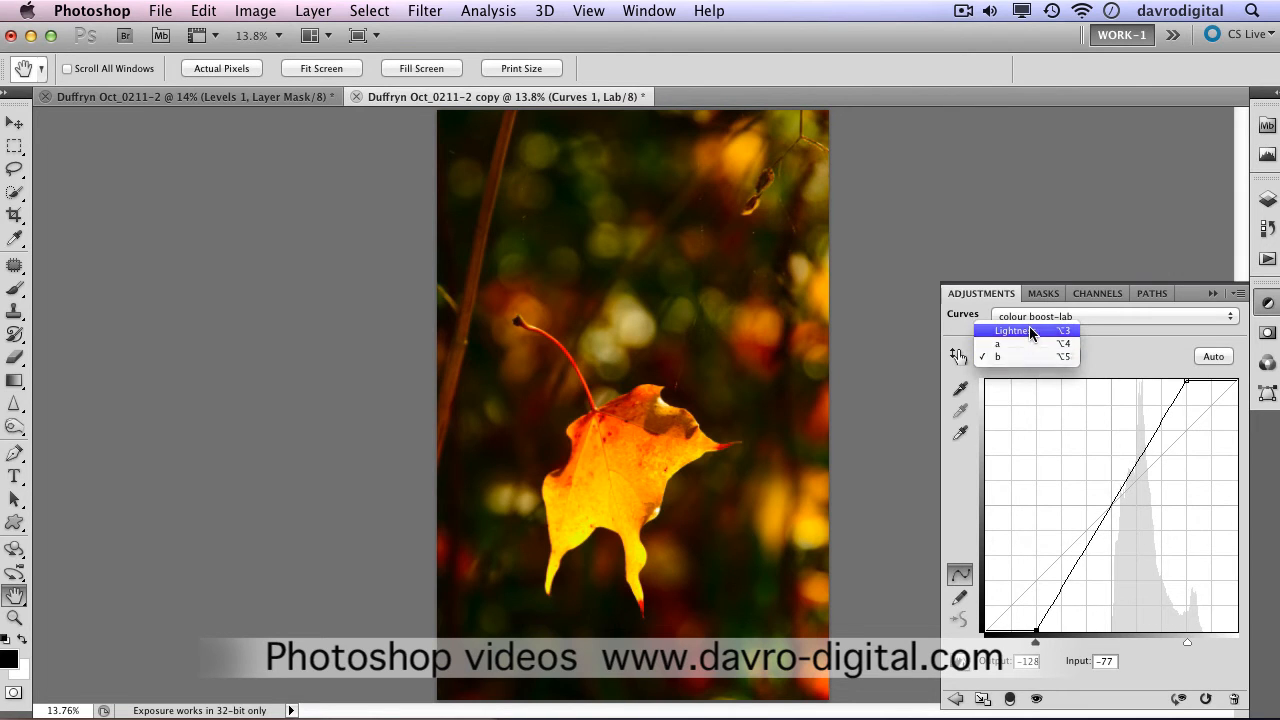
{"action": "left_click", "coordinate": [1030, 331]}
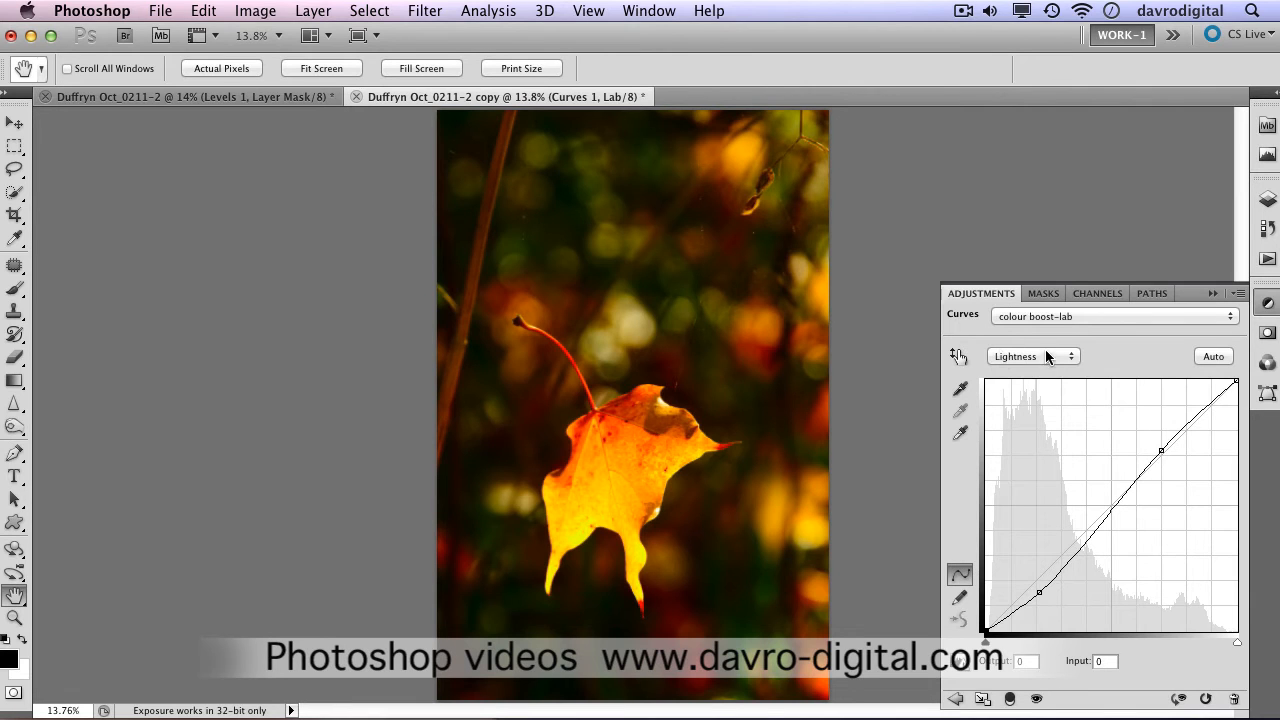
{"action": "left_click", "coordinate": [1047, 316]}
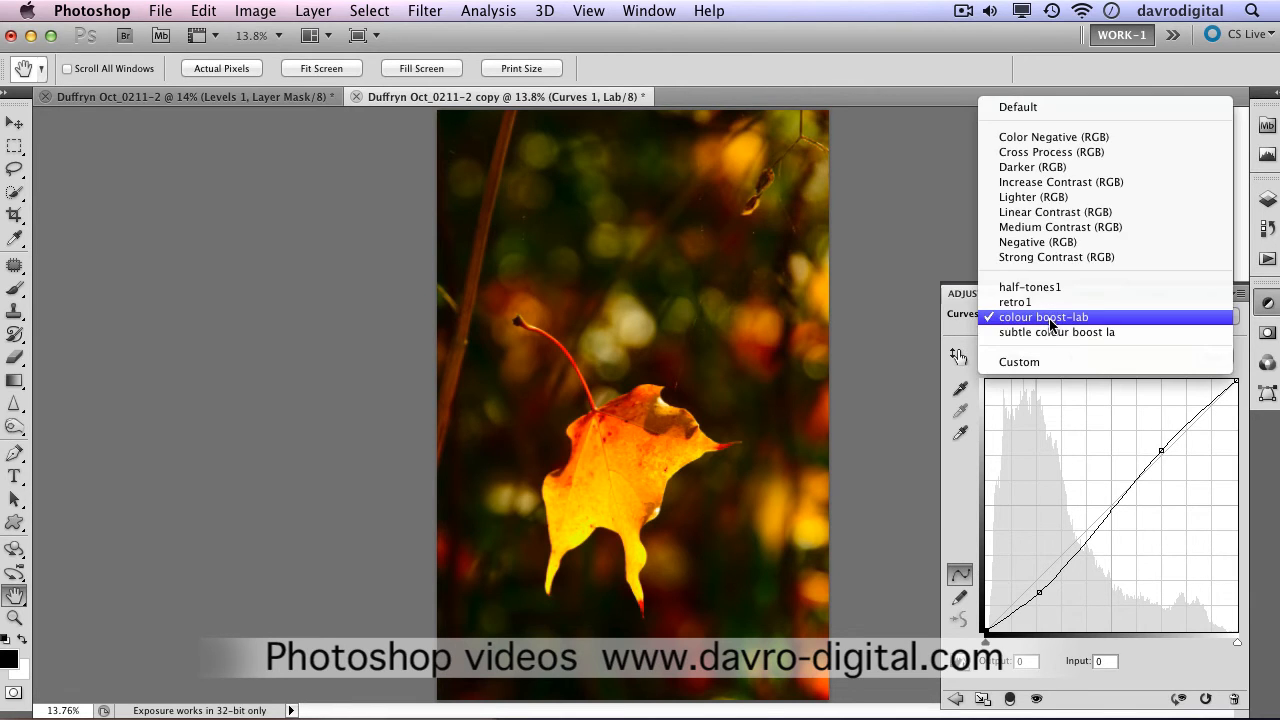
{"action": "left_click", "coordinate": [1052, 332]}
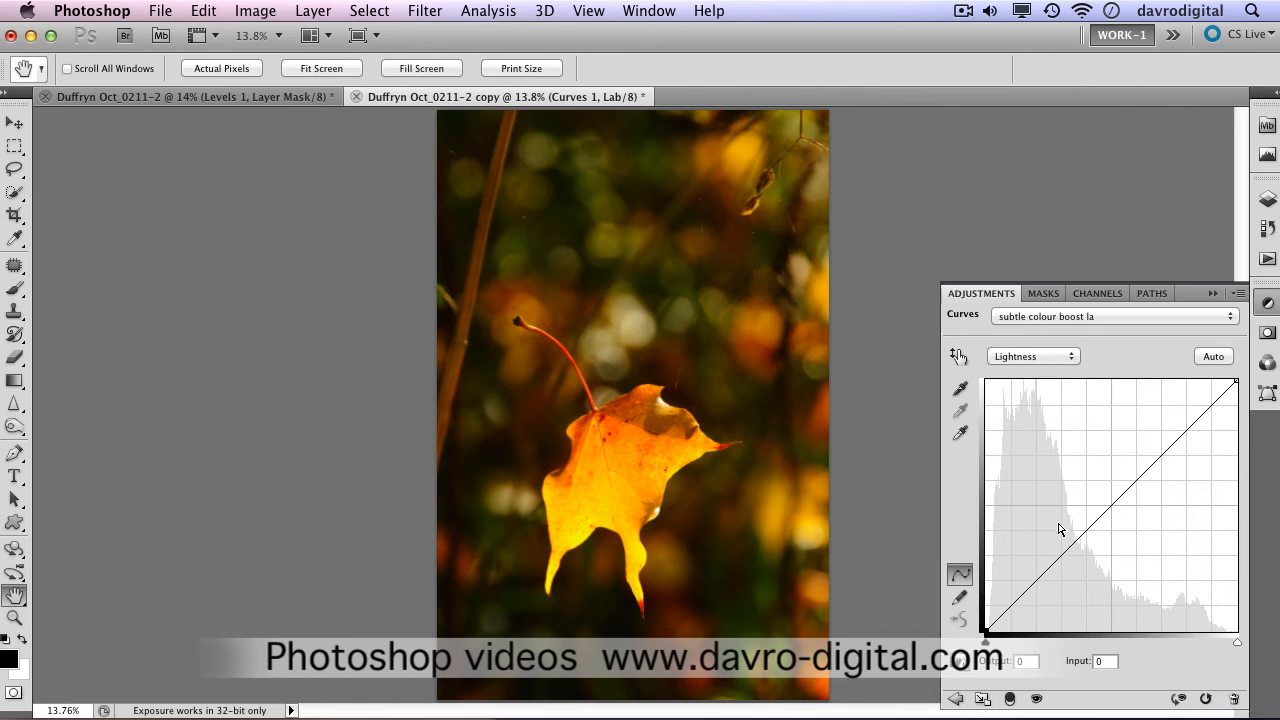
Add contrast to the Lightness curve with a lower point at input 19, output 18 and an upper point at input 81, output 85
{"action": "left_click", "coordinate": [1029, 587]}
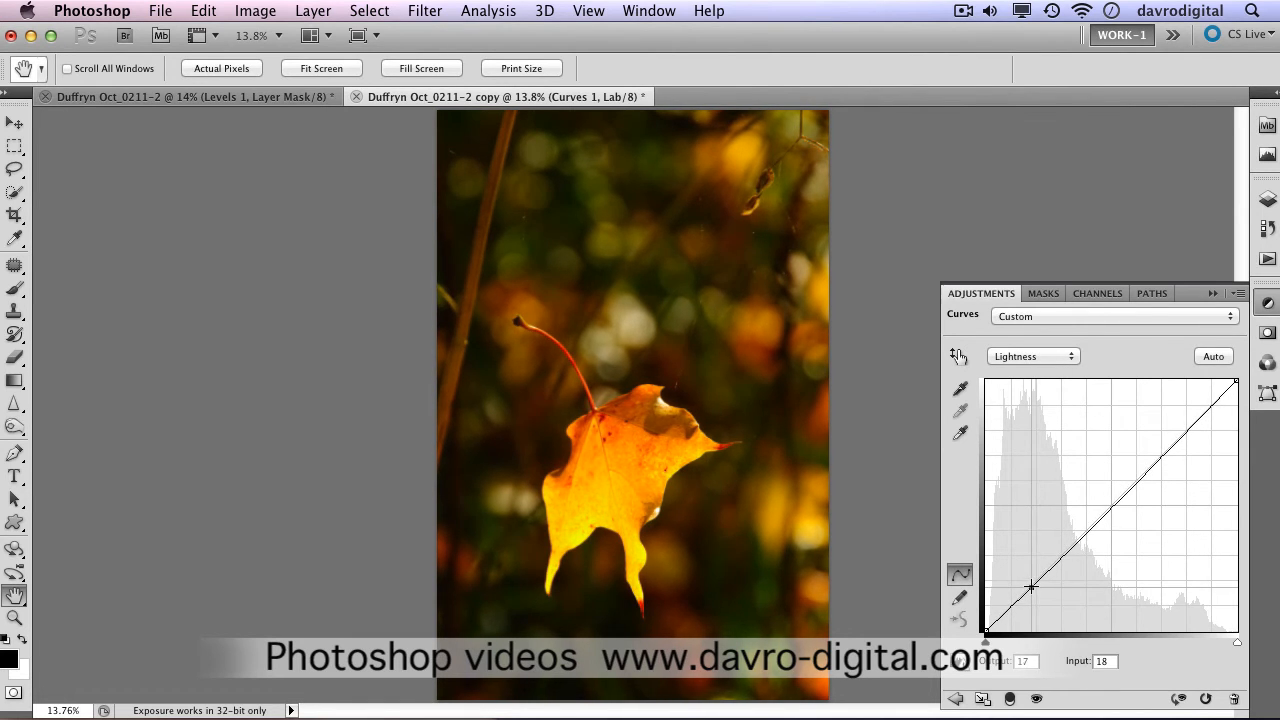
{"action": "left_click_drag", "start_coordinate": [1031, 587], "coordinate": [1031, 589]}
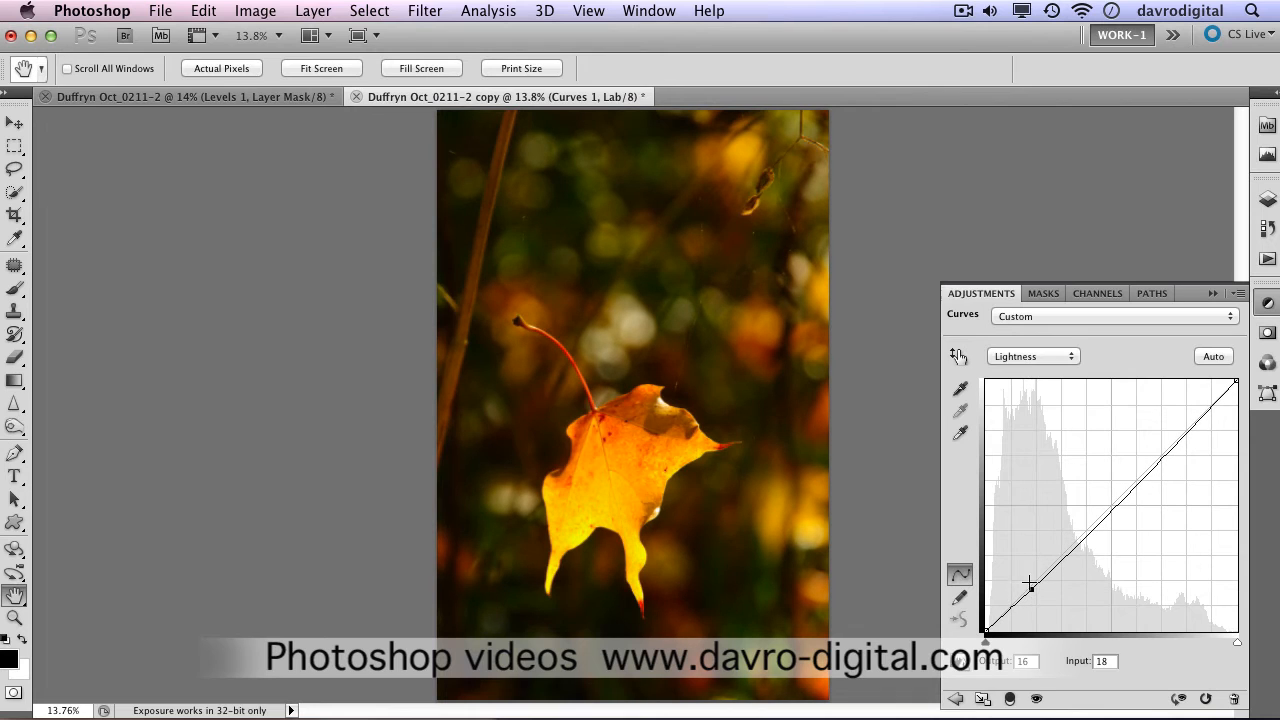
{"action": "left_click_drag", "start_coordinate": [1194, 421], "coordinate": [1189, 416]}
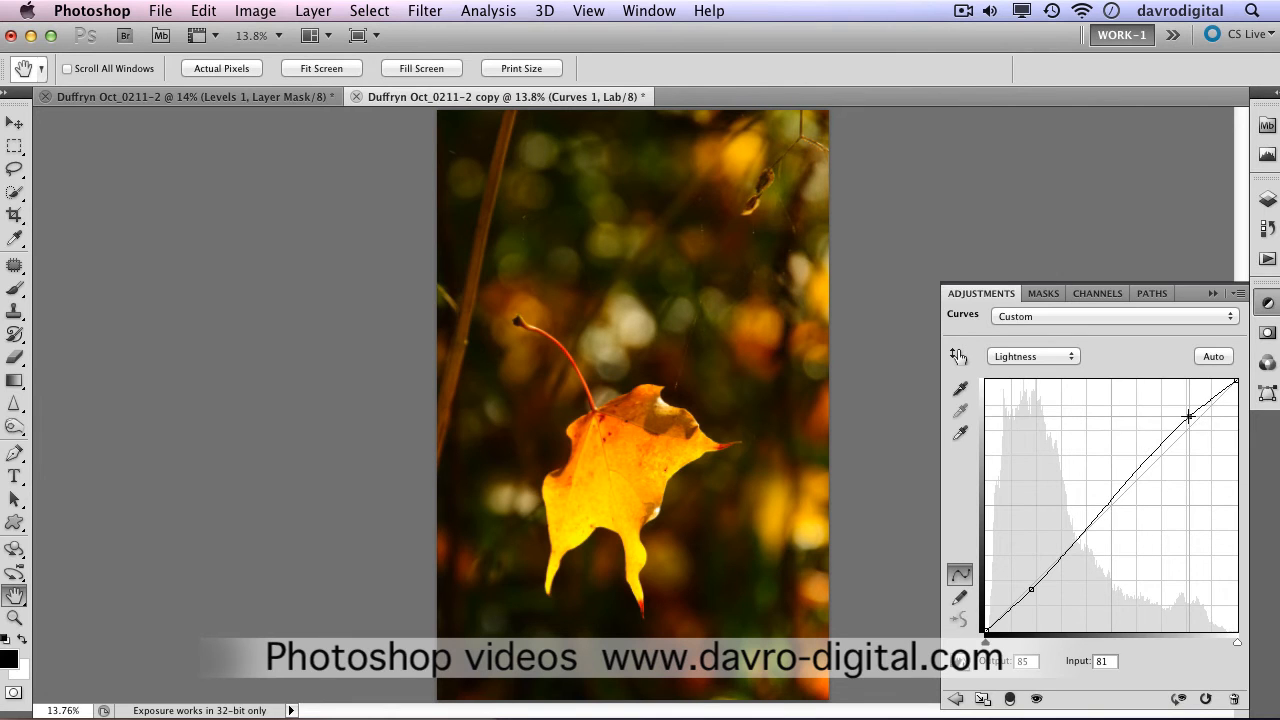
{"action": "left_click_drag", "start_coordinate": [1031, 589], "coordinate": [1034, 586]}
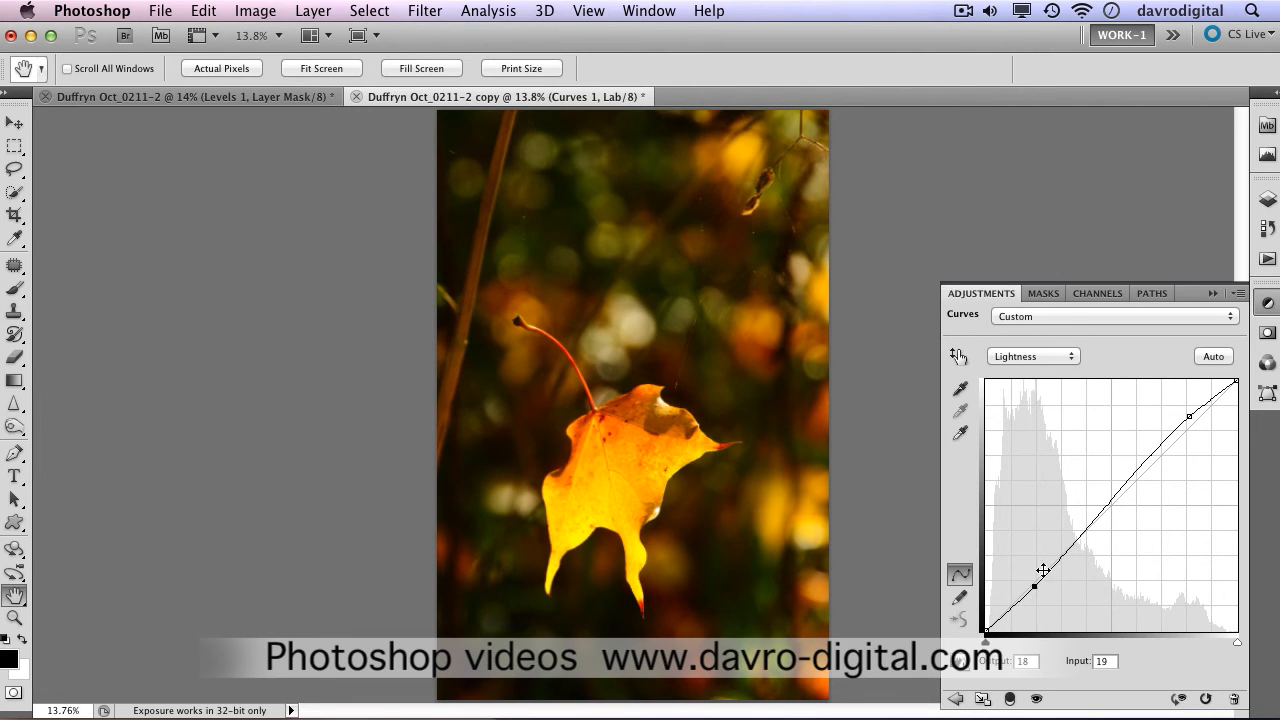
Convert the Lab duplicate to RGB Color mode, flattening the Curves adjustment into the image
{"action": "left_click", "coordinate": [1264, 200]}
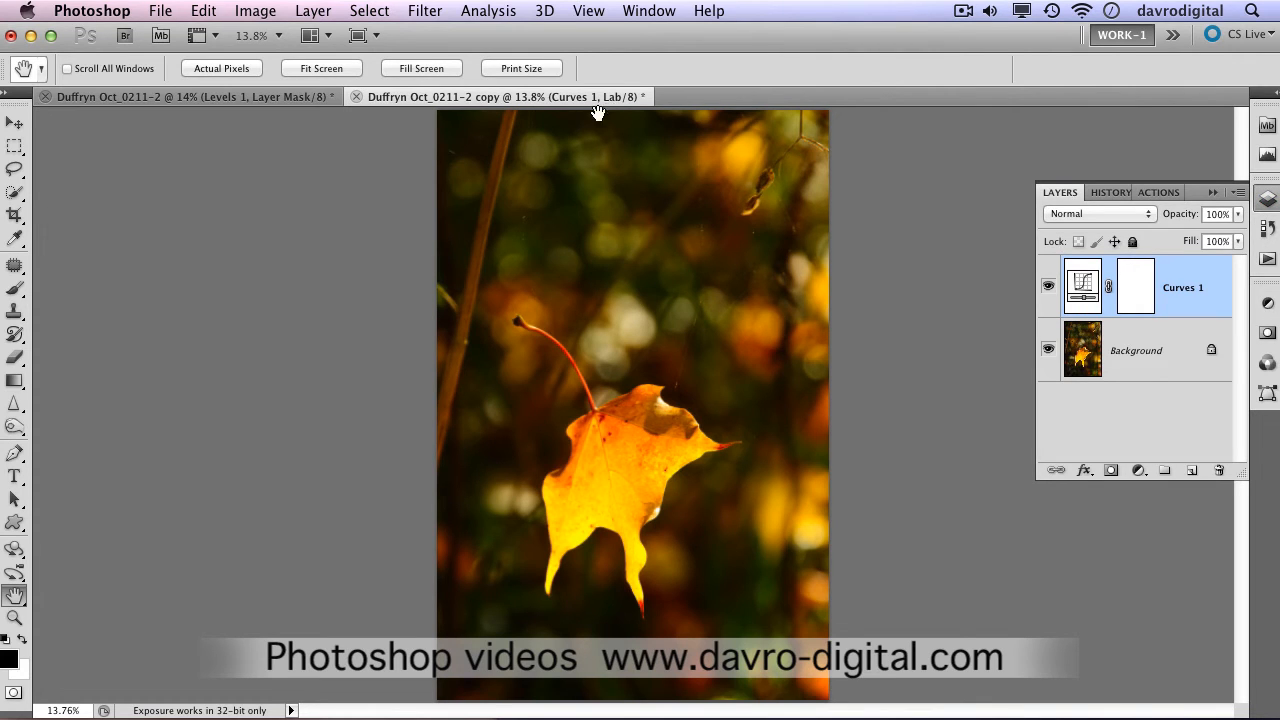
{"action": "left_click", "coordinate": [250, 12]}
{"action": "mouse_move", "coordinate": [349, 36]}
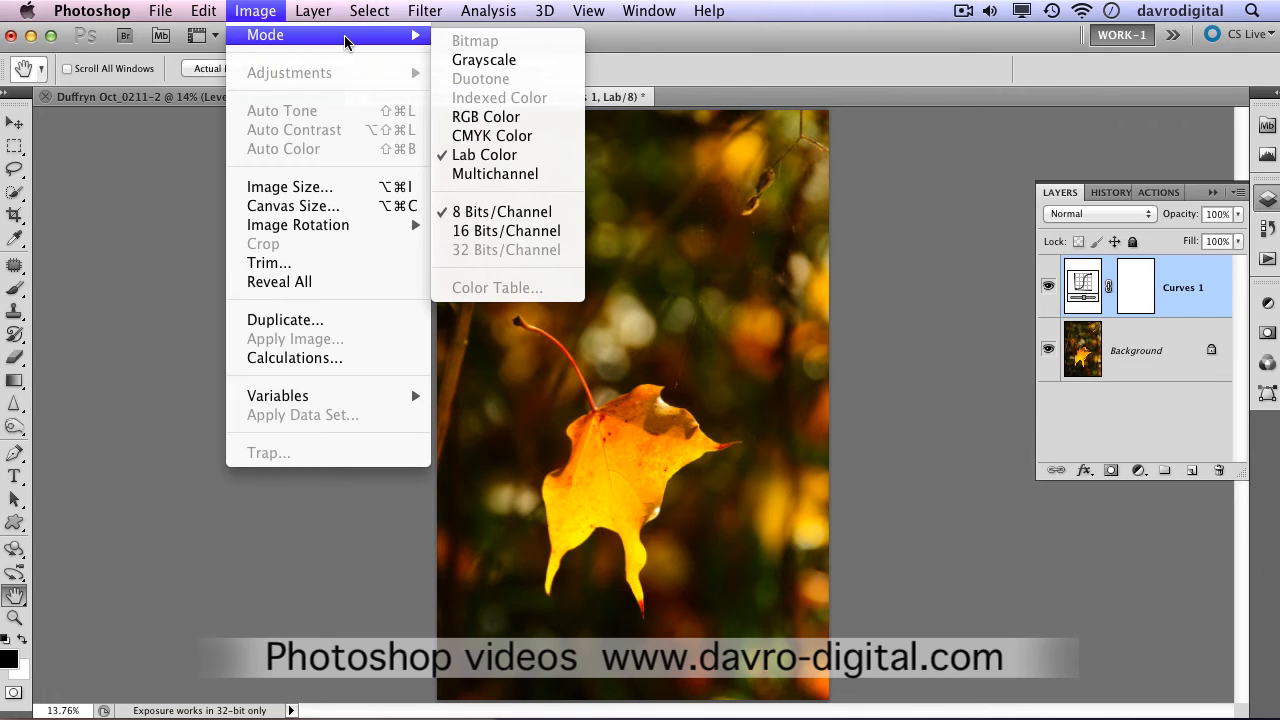
{"action": "left_click", "coordinate": [469, 124]}
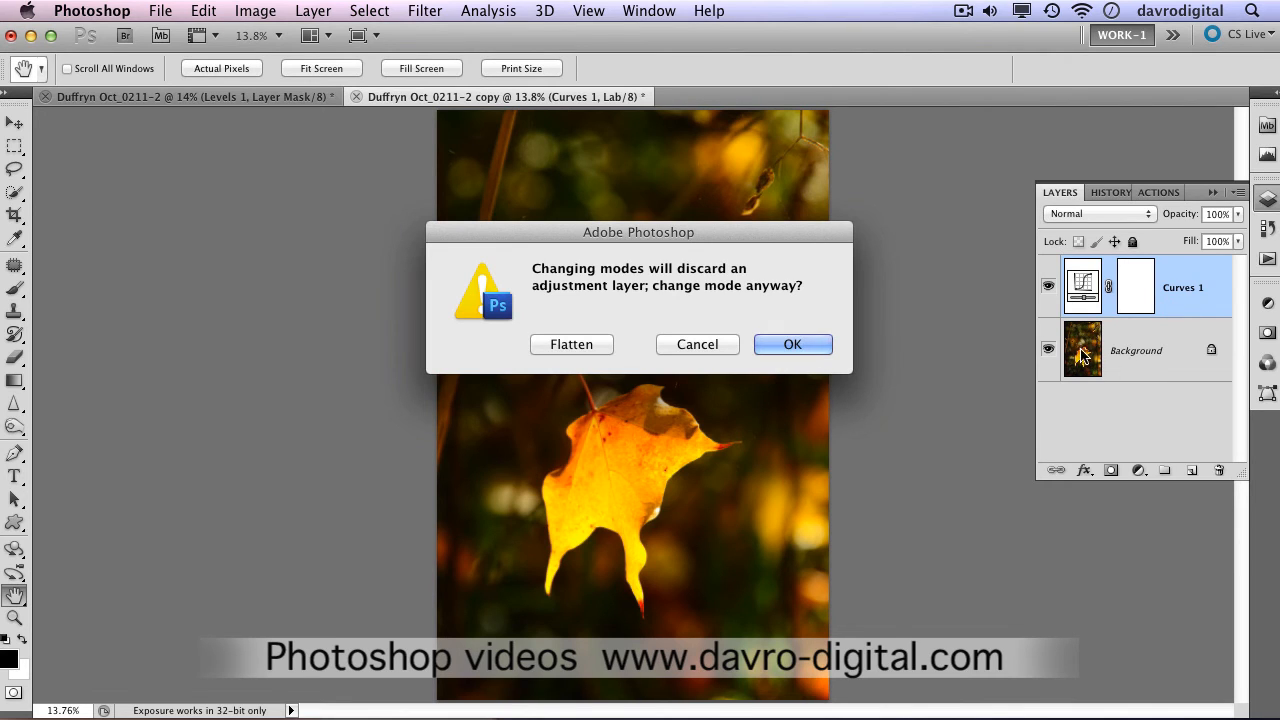
{"action": "left_click", "coordinate": [575, 344]}
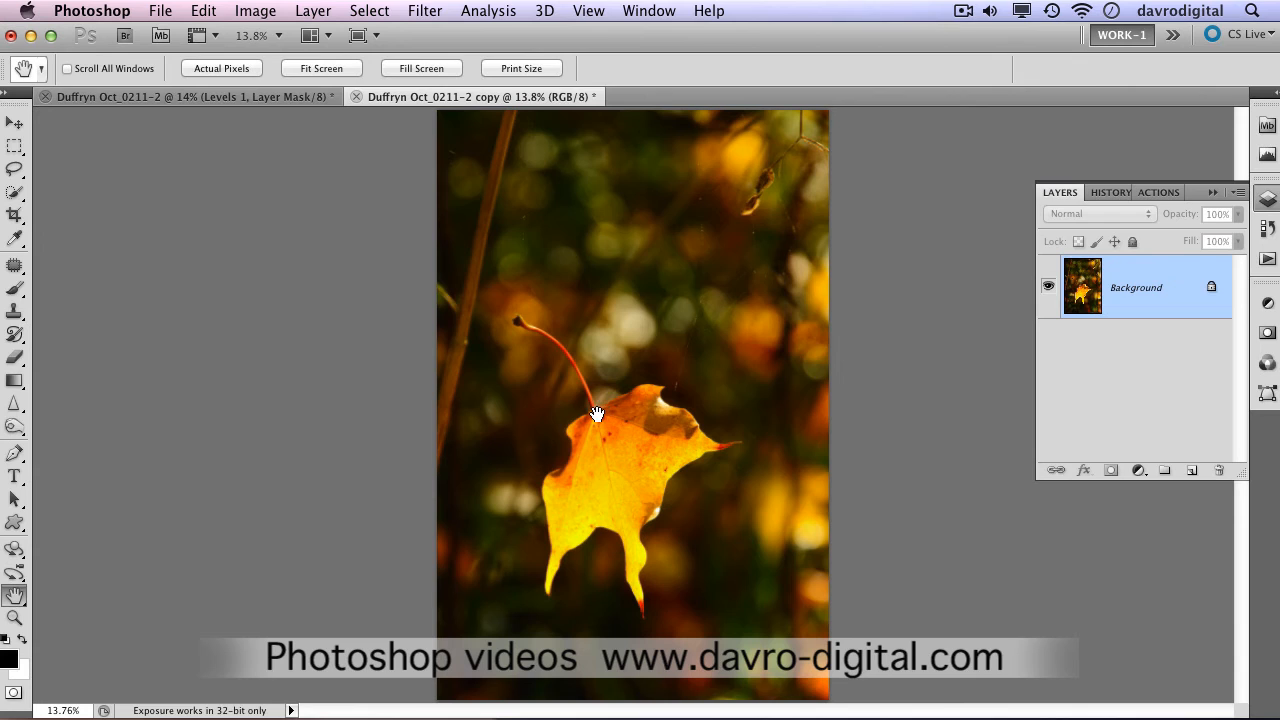
Copy the flattened image with the Move tool into the original Duffryn Oct_0211-2 document, aligned as a layer above Levels 1
{"action": "key", "text": "v"}
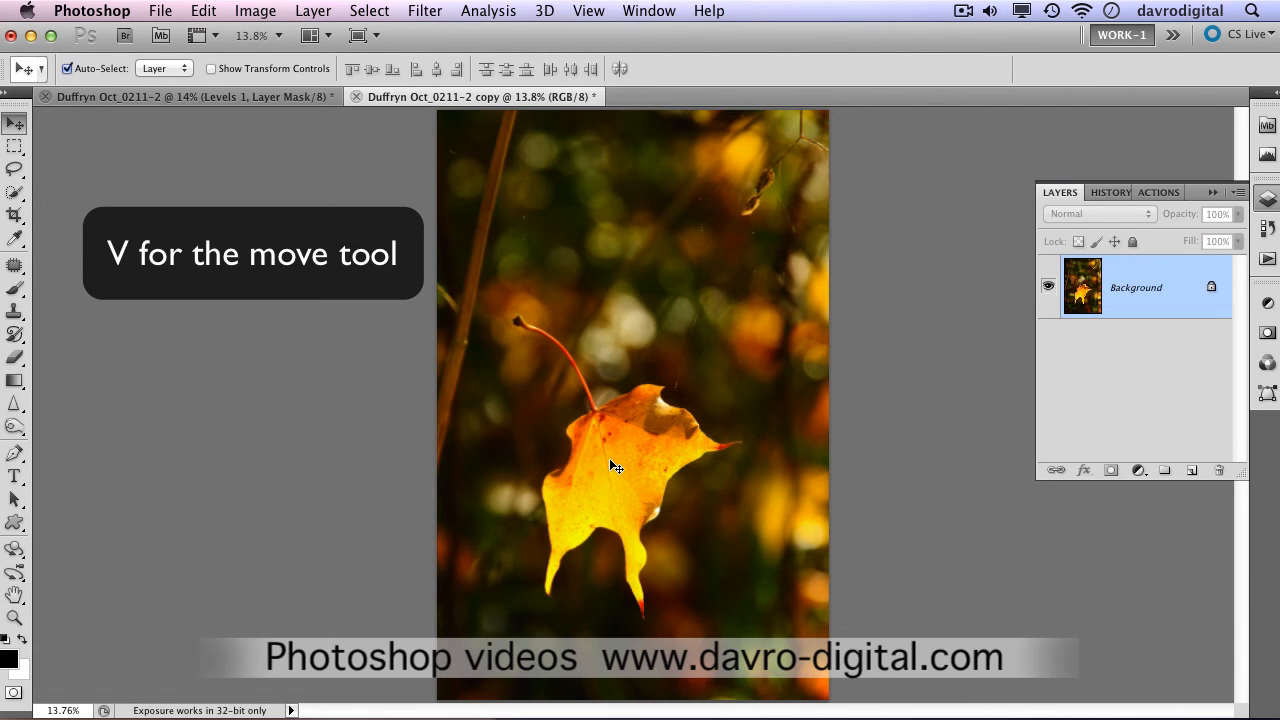
{"action": "left_click_drag", "start_coordinate": [591, 443], "coordinate": [620, 438]}
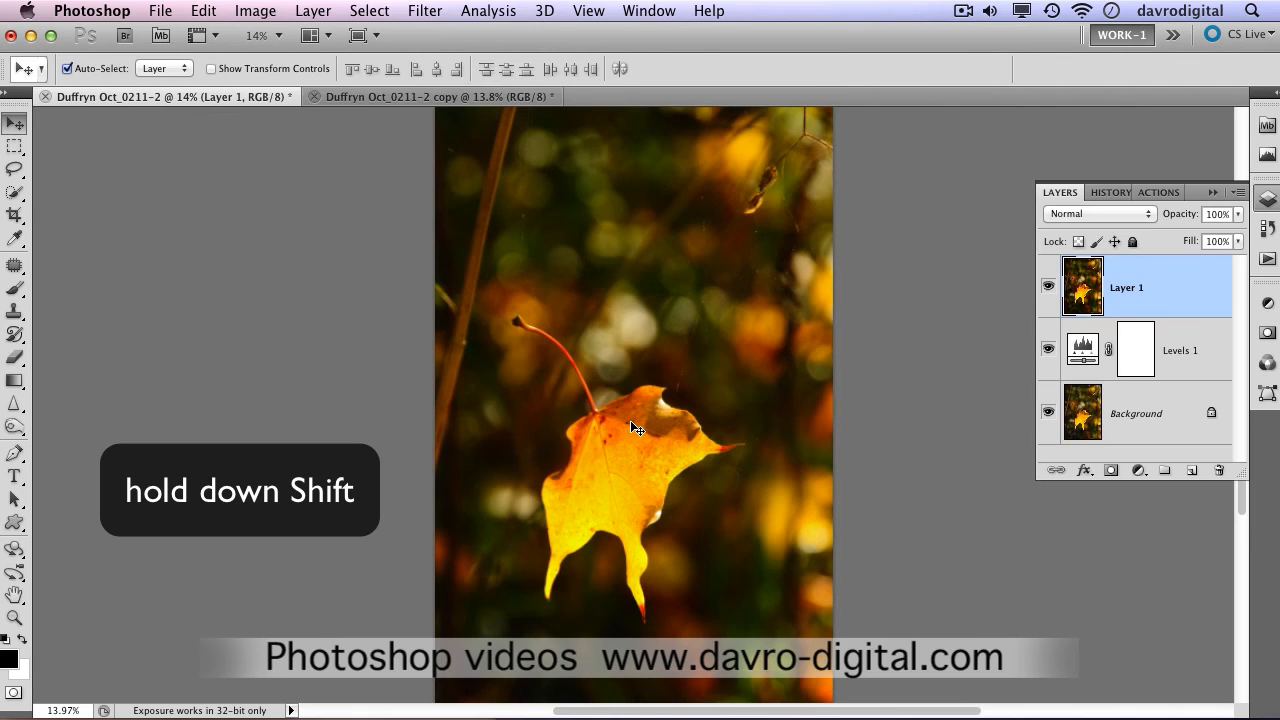
Compare the original photo with and without the copied Layer 1, both as a whole and close up on the leaf
{"action": "left_click", "coordinate": [1048, 288]}
{"action": "left_click", "coordinate": [1048, 289]}
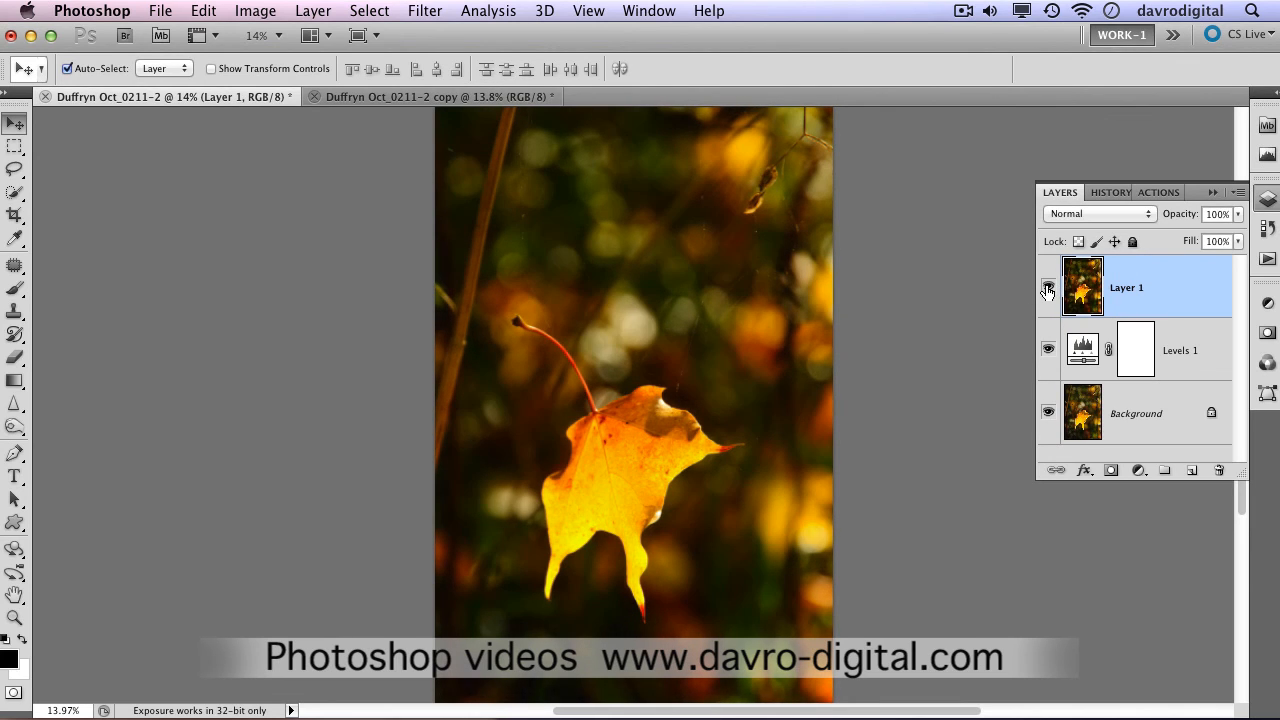
{"action": "left_click", "coordinate": [1048, 289]}
{"action": "left_click", "coordinate": [1049, 290]}
{"action": "left_click", "coordinate": [663, 376], "text": "super"}
{"action": "left_click", "coordinate": [663, 378], "text": "super"}
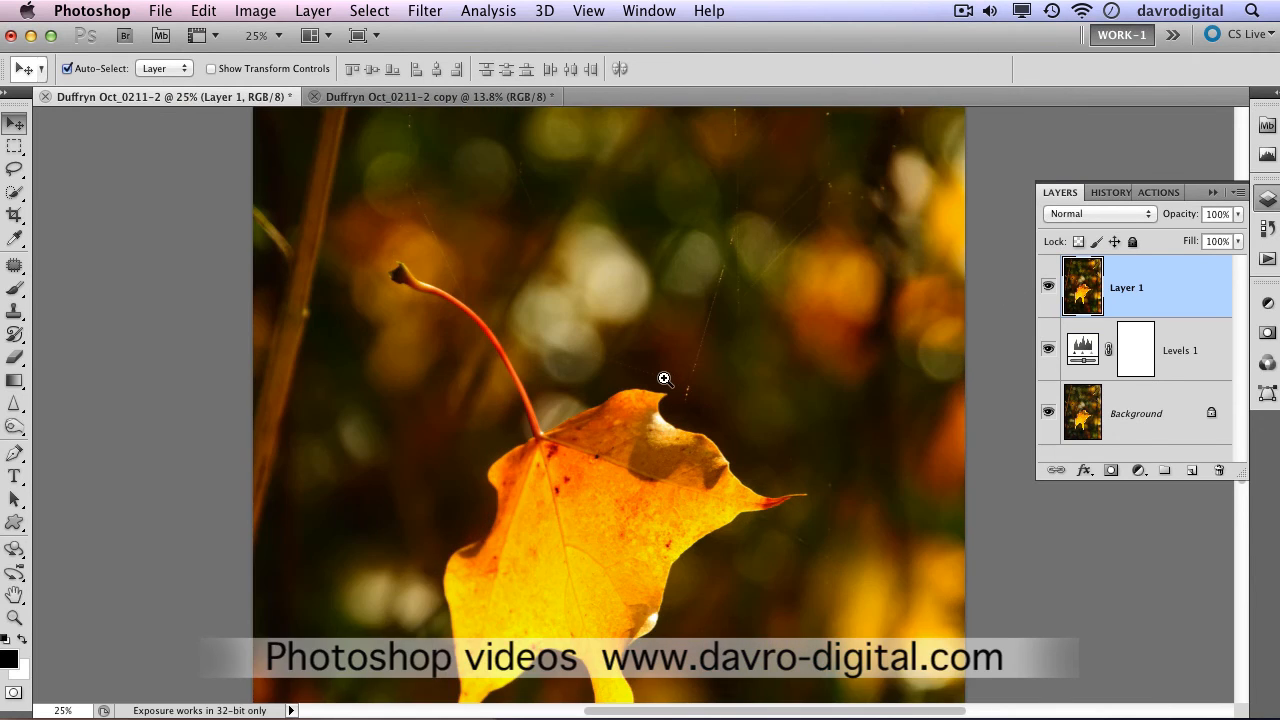
{"action": "left_click", "coordinate": [663, 376], "text": "super"}
{"action": "left_click", "coordinate": [1049, 290]}
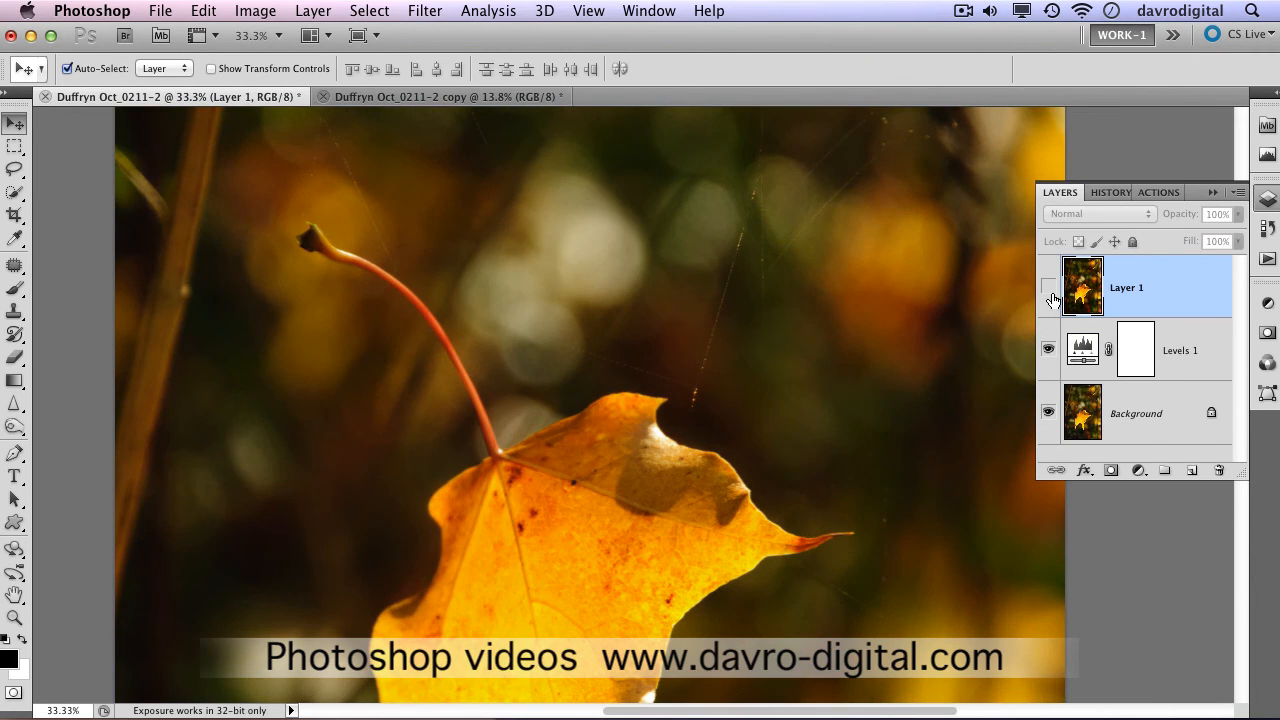
{"action": "left_click", "coordinate": [1048, 290]}
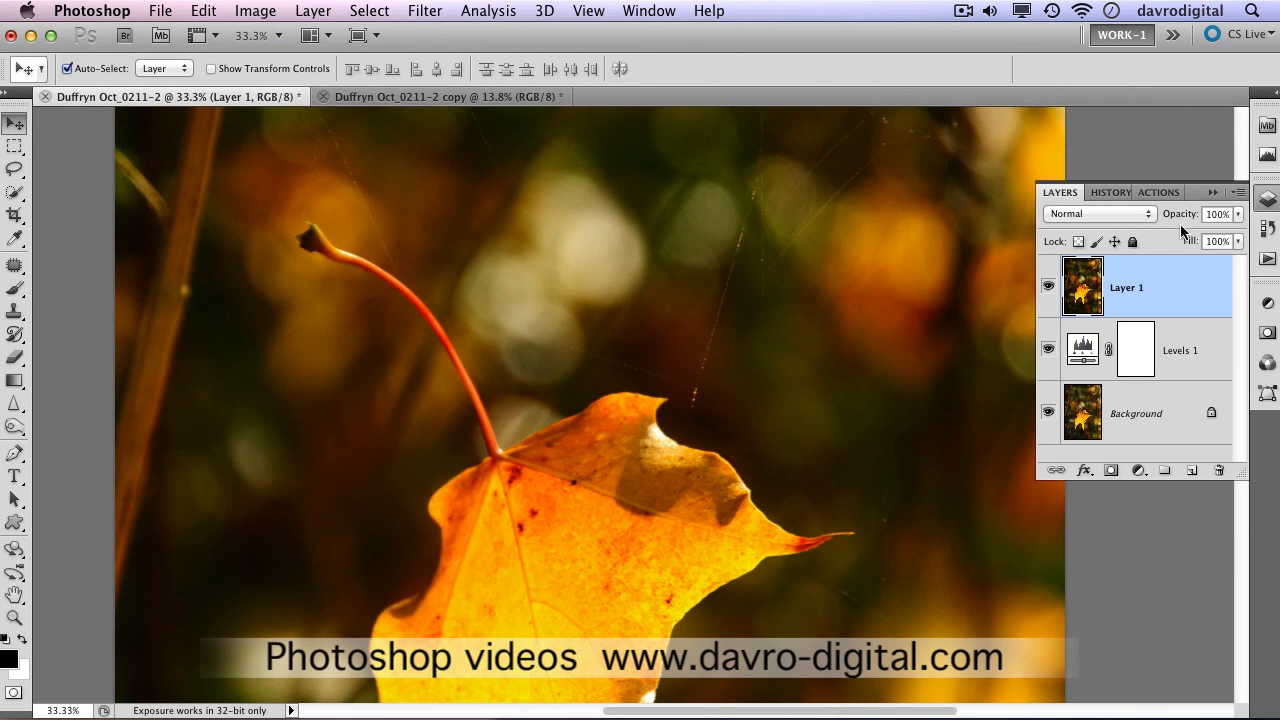
Reduce the opacity of Layer 1 to 87% and check the photo with and without the layer
{"action": "left_click_drag", "start_coordinate": [1184, 221], "coordinate": [1188, 222]}
{"action": "left_click", "coordinate": [1048, 292]}
{"action": "left_click", "coordinate": [1048, 293]}
{"action": "left_click", "coordinate": [1048, 293]}
{"action": "left_click", "coordinate": [1049, 294]}
{"action": "key", "text": "super+0"}
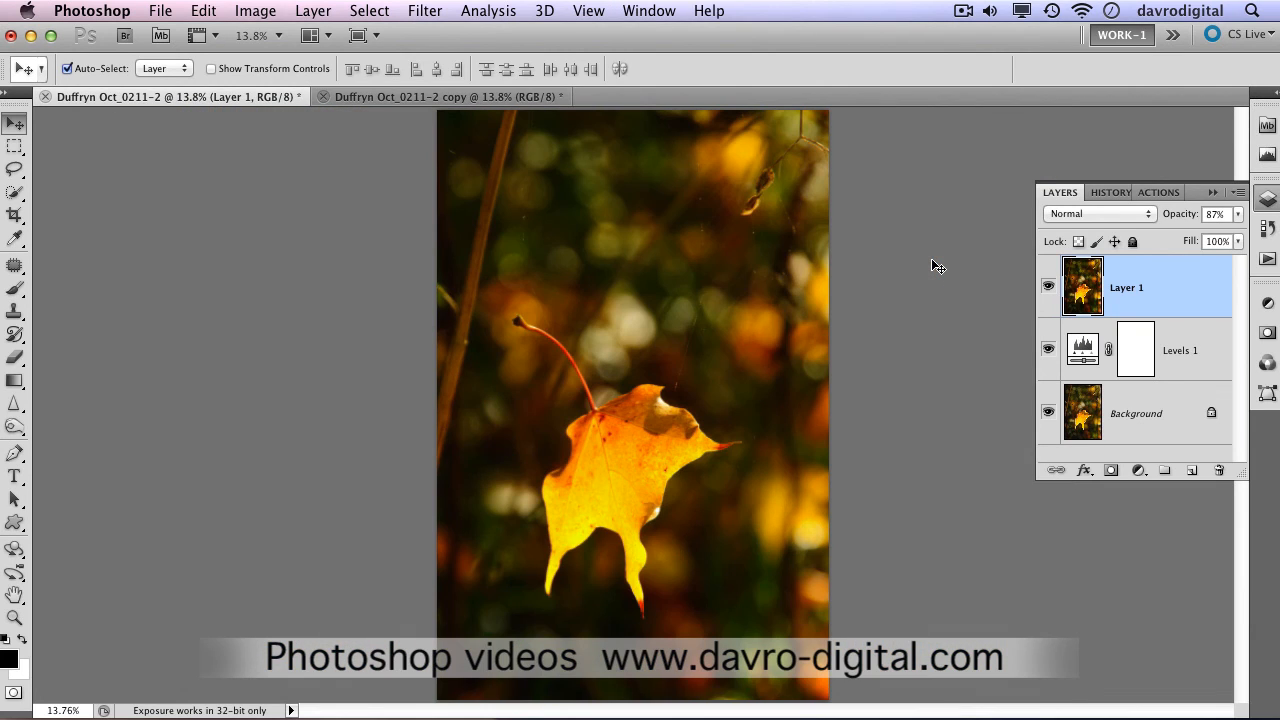
Rename Layer 1 as "colour boost"
{"action": "double_click", "coordinate": [1127, 288]}
{"action": "type", "text": "colour boo"}
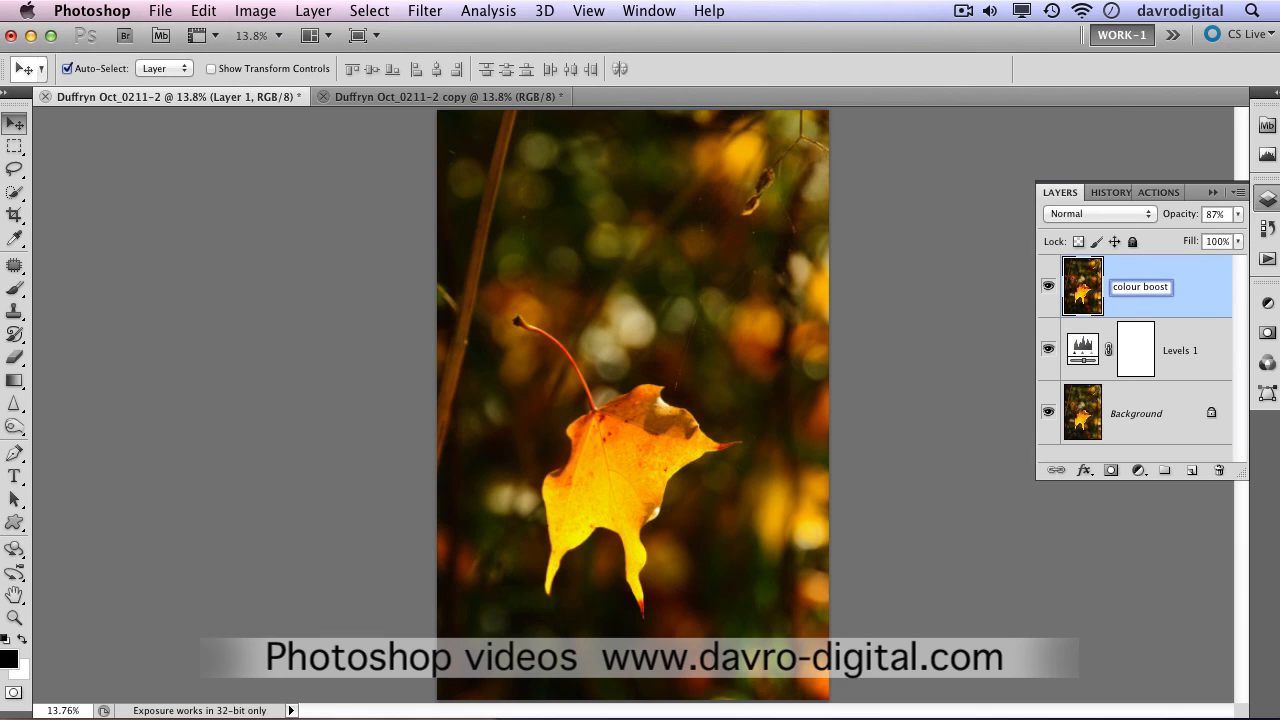
{"action": "type", "text": "st"}
{"action": "key", "text": "Return"}
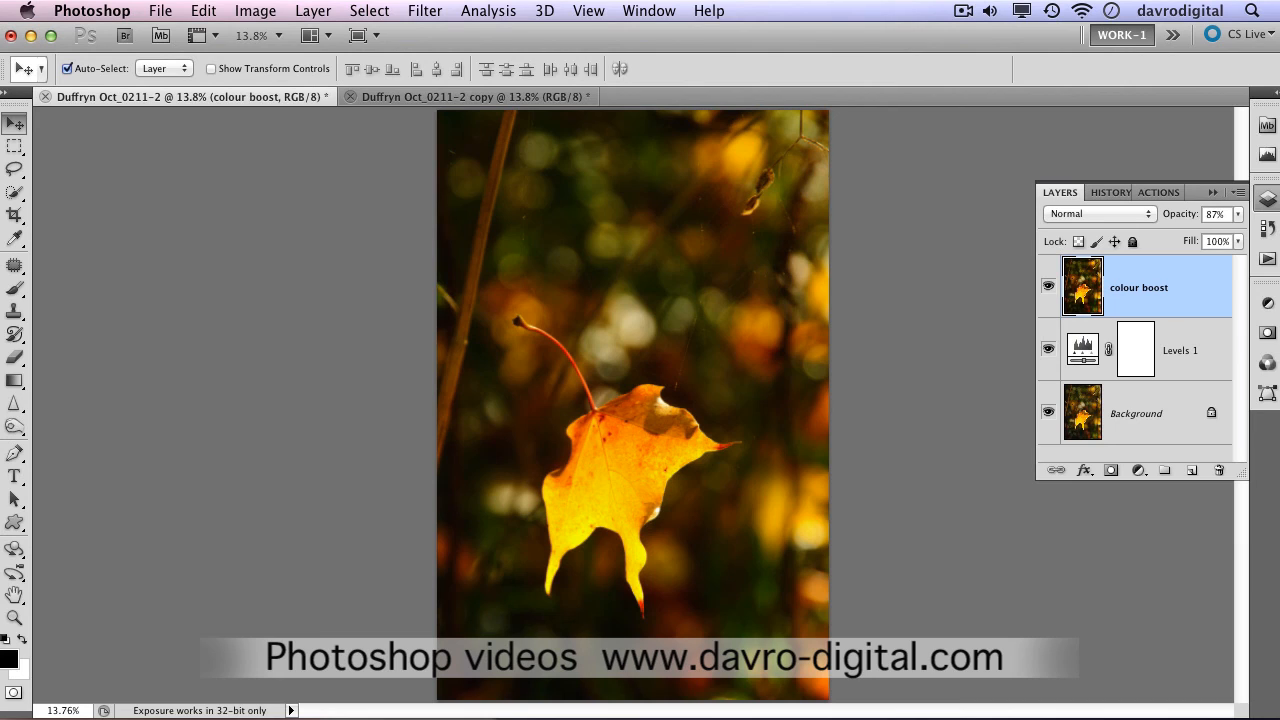